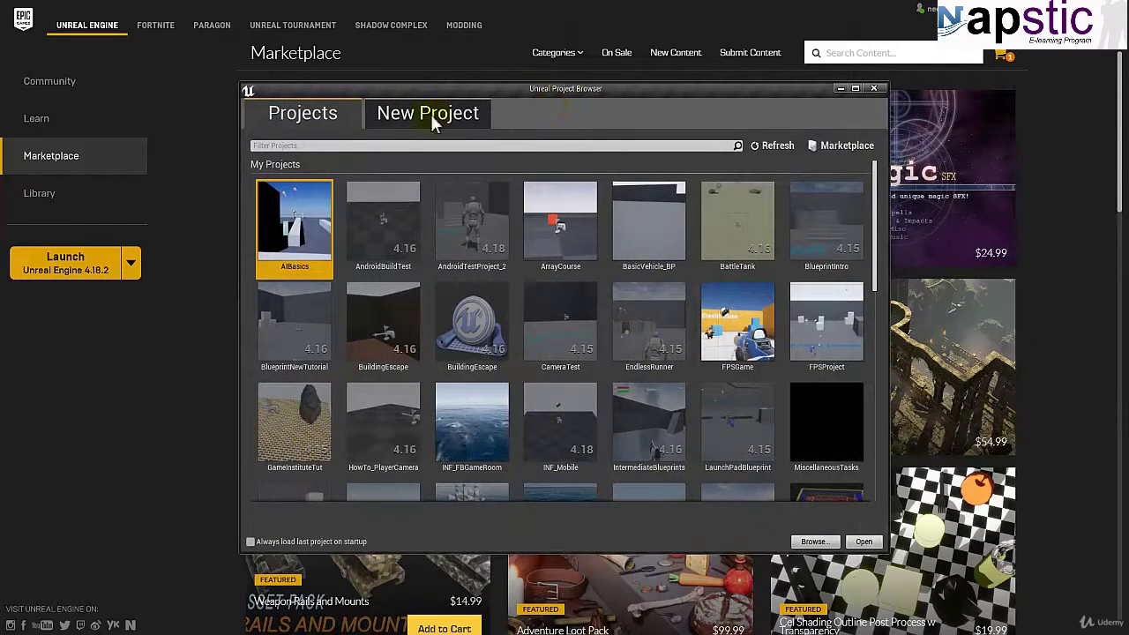
Set up a new Blueprint project from the First Person template with No Starter Content.
{"action": "left_click", "coordinate": [414, 121]}
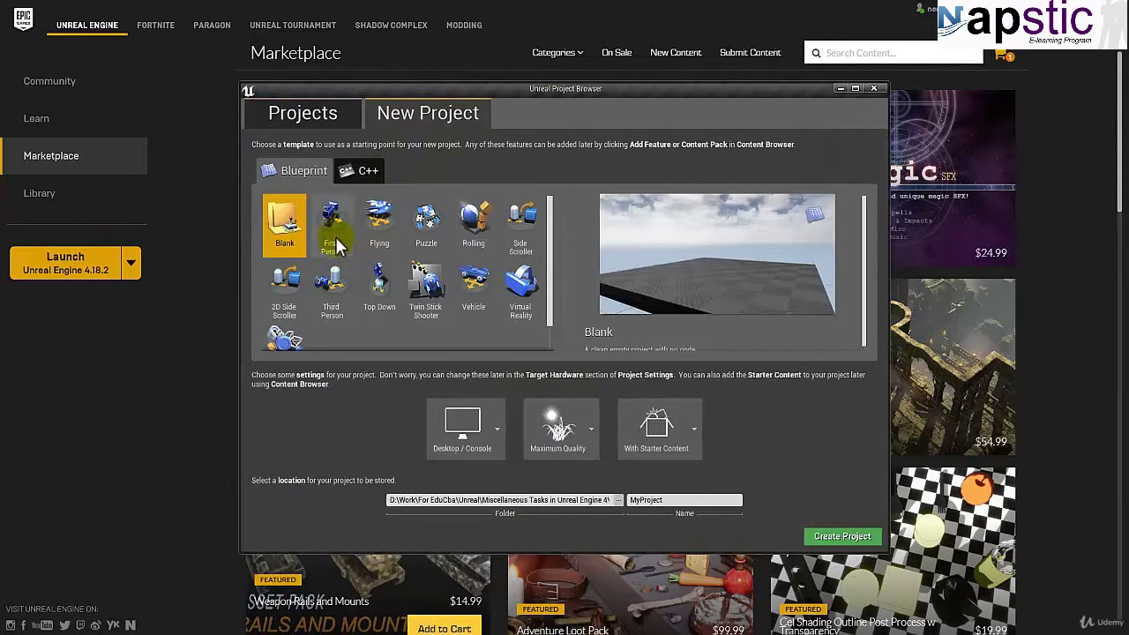
{"action": "left_click", "coordinate": [340, 247]}
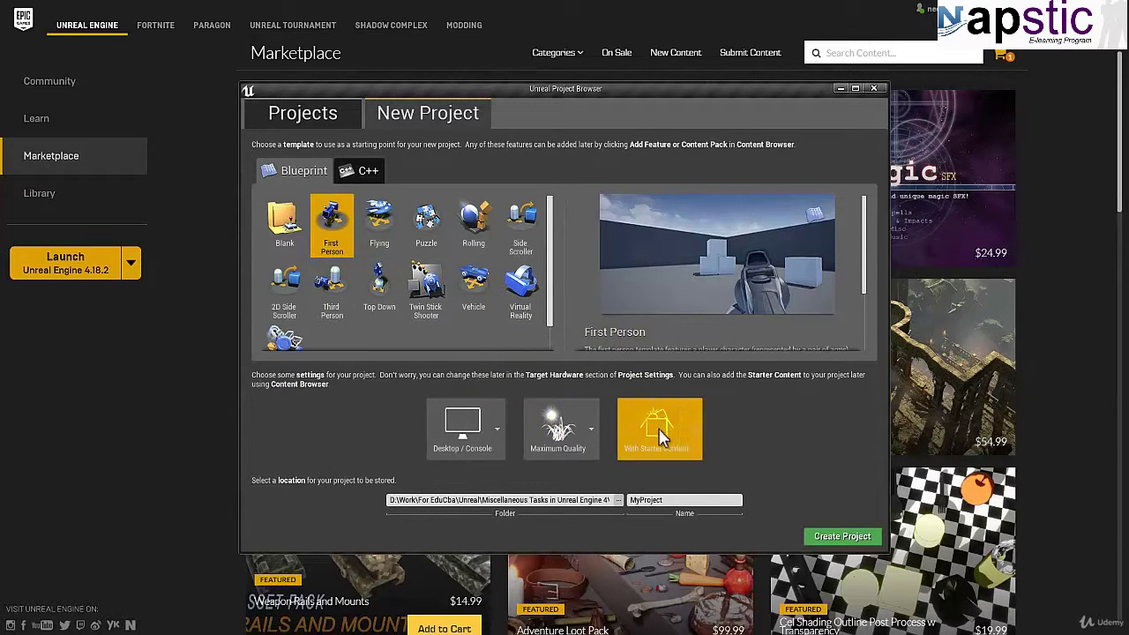
{"action": "left_click", "coordinate": [691, 436]}
{"action": "left_click", "coordinate": [652, 485]}
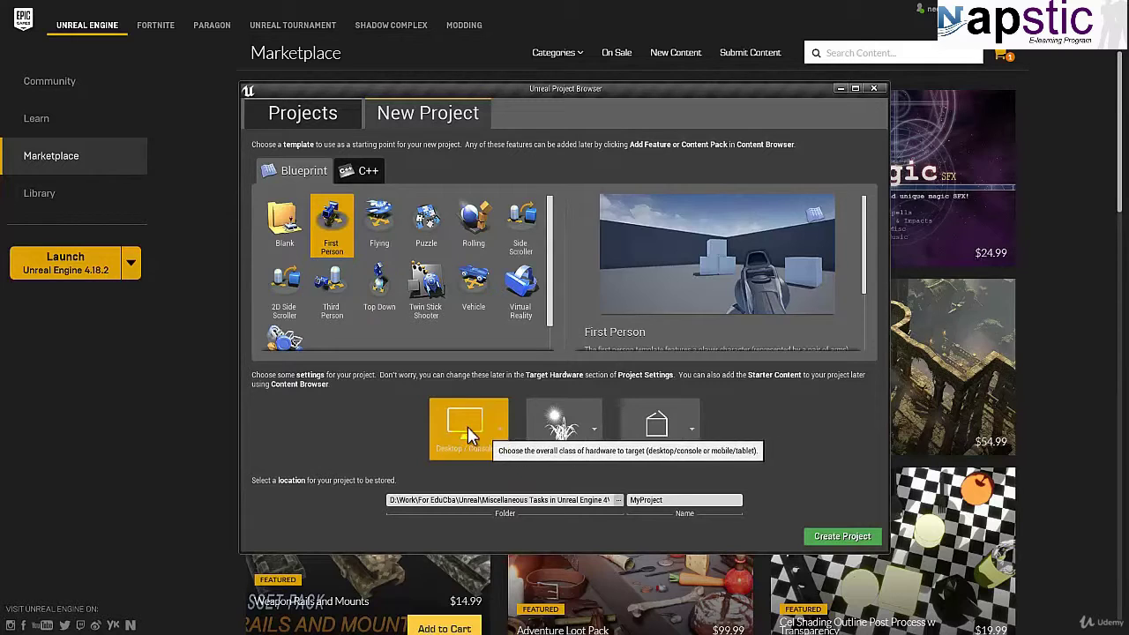
Store the project in the Projects folder of the "Creating a First Person Shooter in Unreal" directory, name it TestFPS, and create it.
{"action": "left_click", "coordinate": [617, 500]}
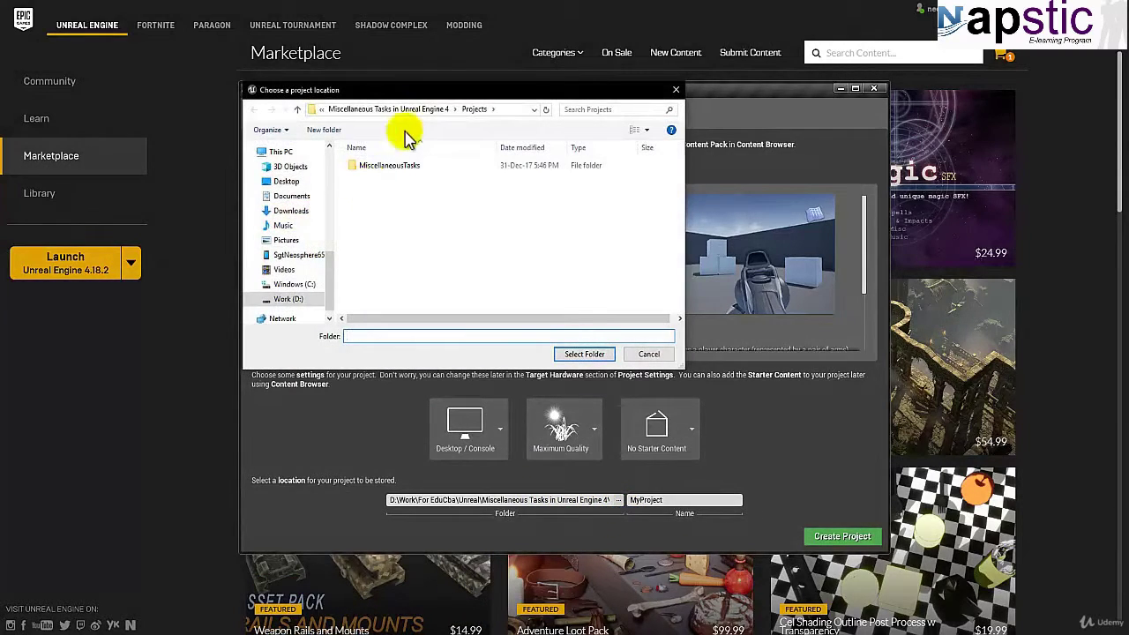
{"action": "left_click", "coordinate": [398, 111]}
{"action": "left_click", "coordinate": [339, 110]}
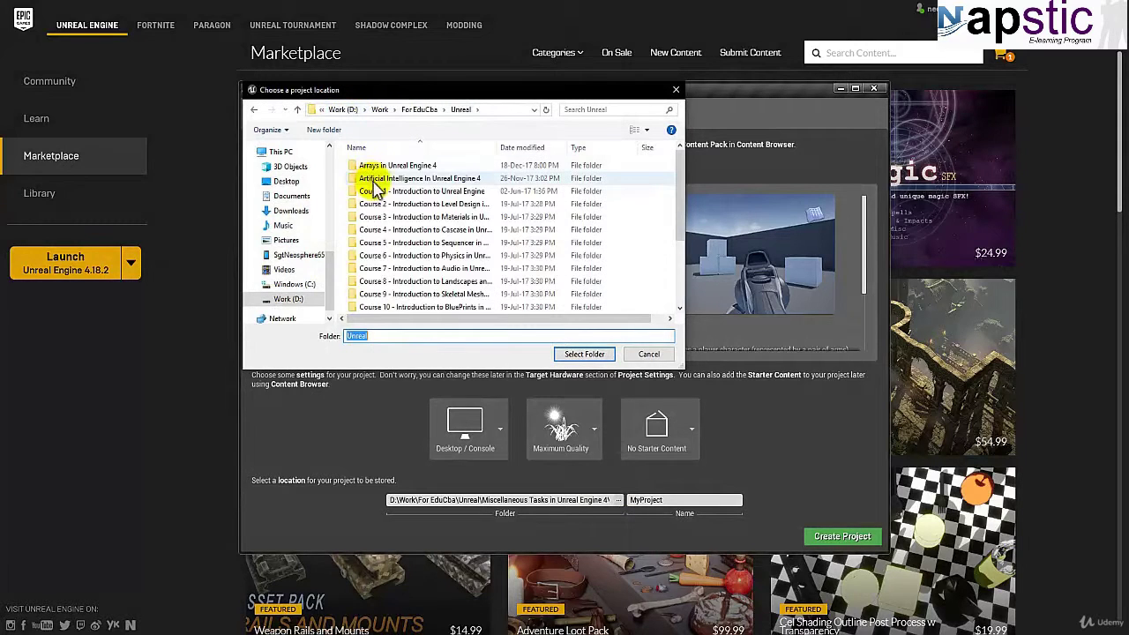
{"action": "scroll", "coordinate": [379, 203], "scroll_direction": "down", "scroll_amount": 3}
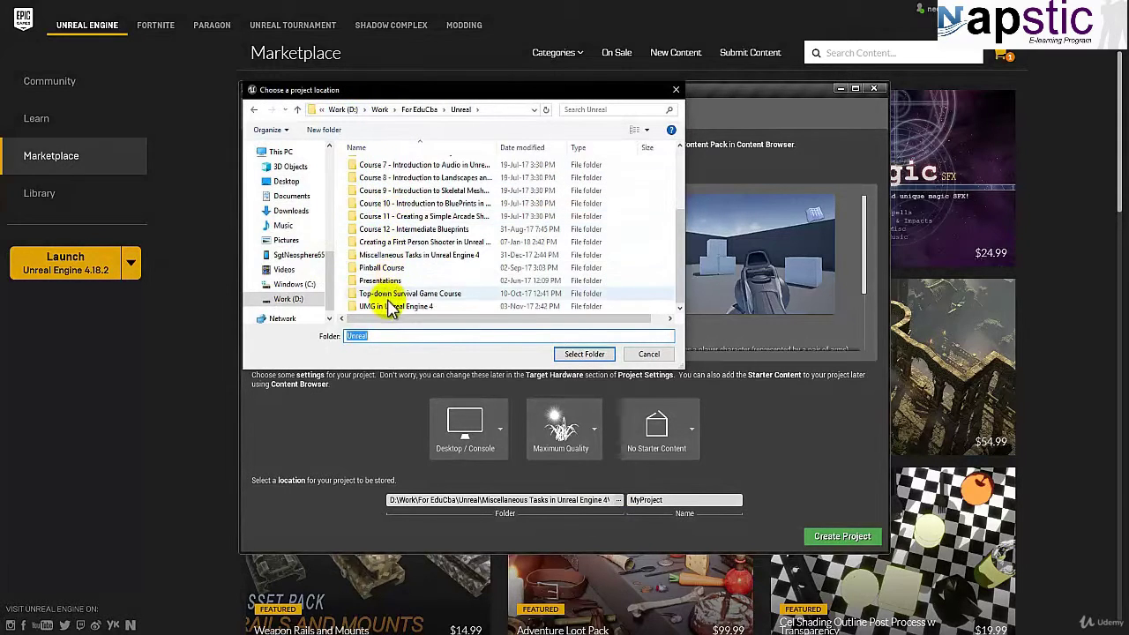
{"action": "double_click", "coordinate": [381, 241]}
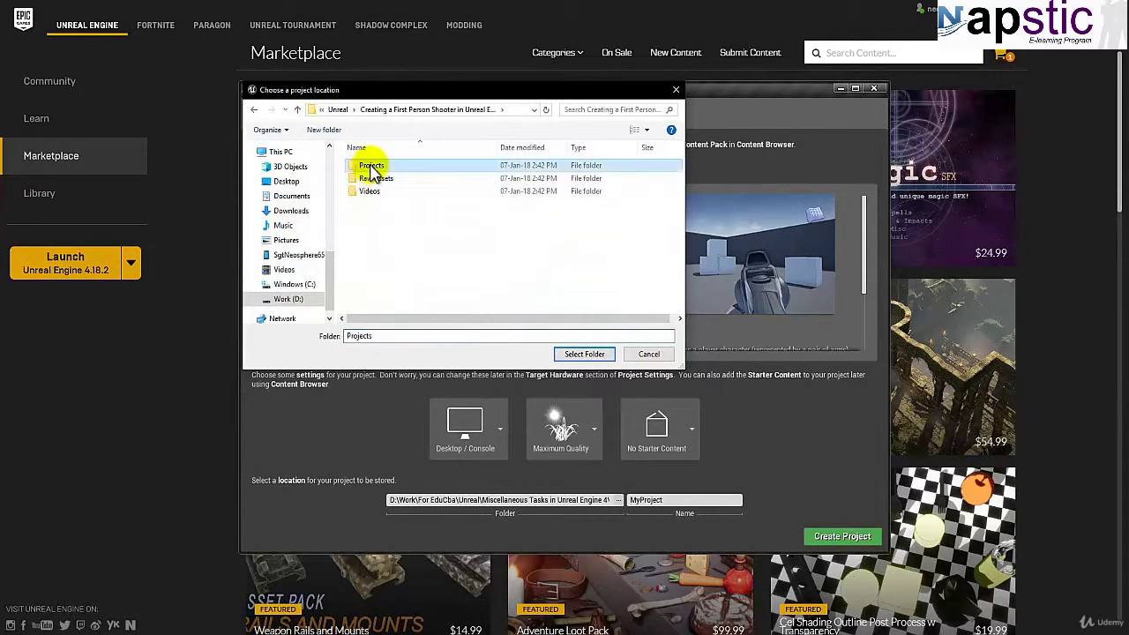
{"action": "double_click", "coordinate": [370, 167]}
{"action": "left_click", "coordinate": [585, 353]}
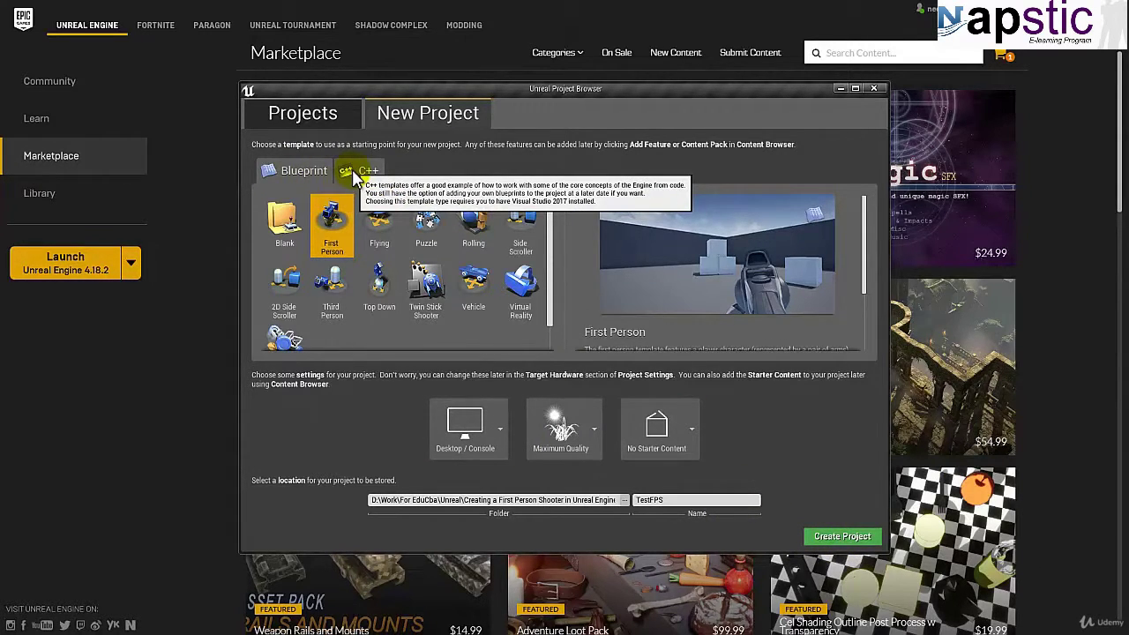
{"action": "left_click", "coordinate": [836, 537]}
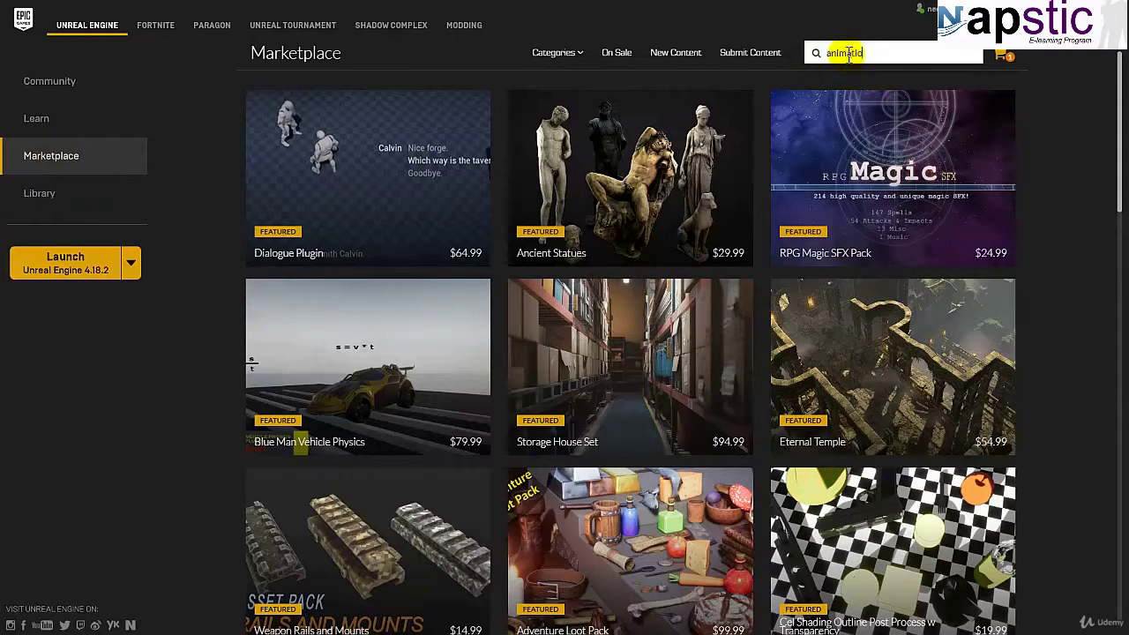
Search the Marketplace for "animation starter pack" and open the Animation Starter Pack's detail page.
{"action": "type", "text": "er pack"}
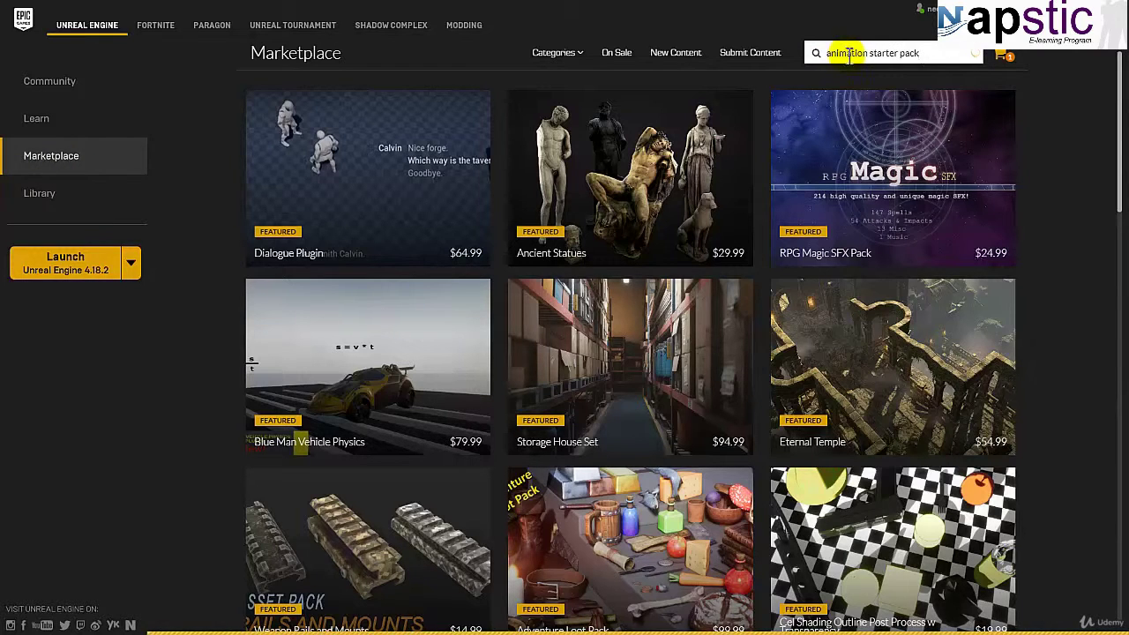
{"action": "left_click", "coordinate": [864, 74]}
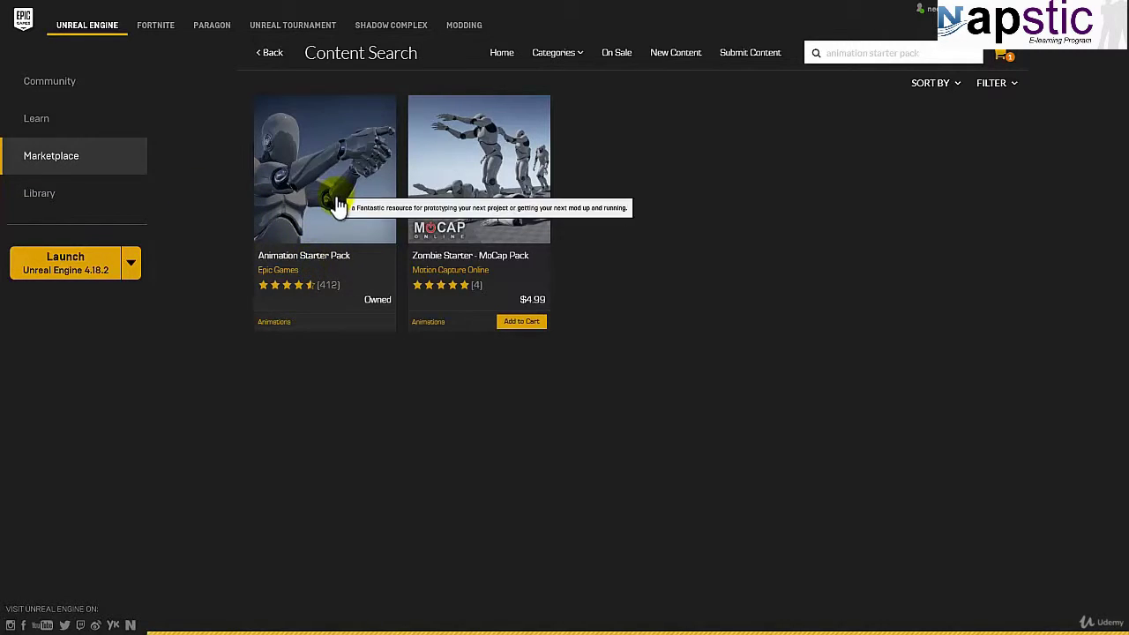
{"action": "left_click", "coordinate": [388, 305]}
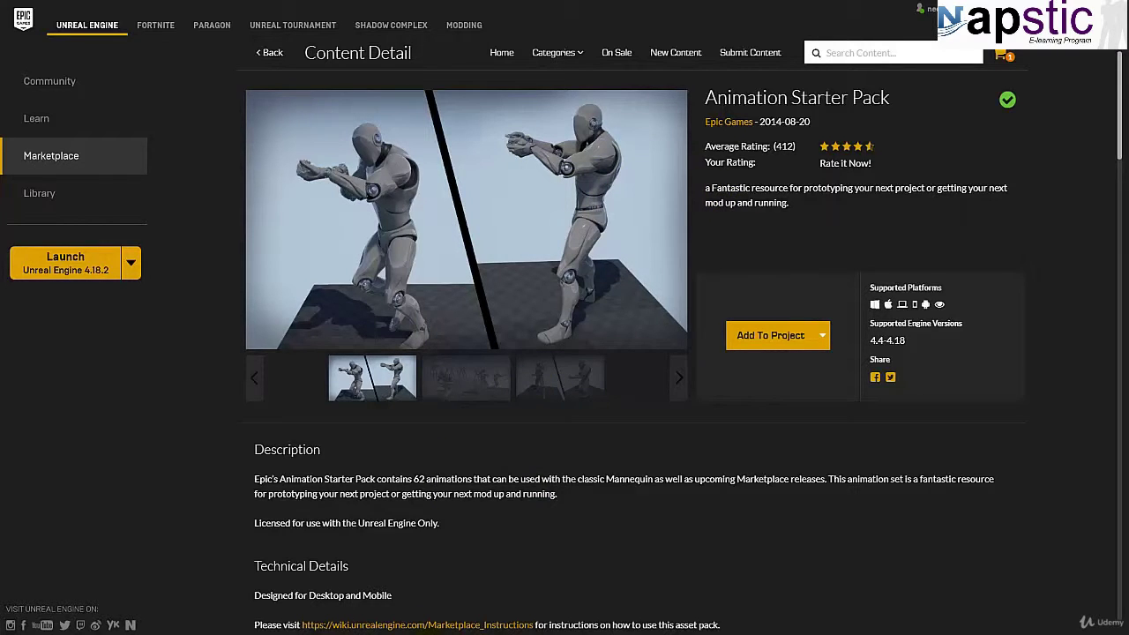
Switch to the Unreal Editor and show the folder tree beside the FirstPersonBP assets.
{"action": "mouse_move", "coordinate": [428, 634]}
{"action": "left_click", "coordinate": [422, 596]}
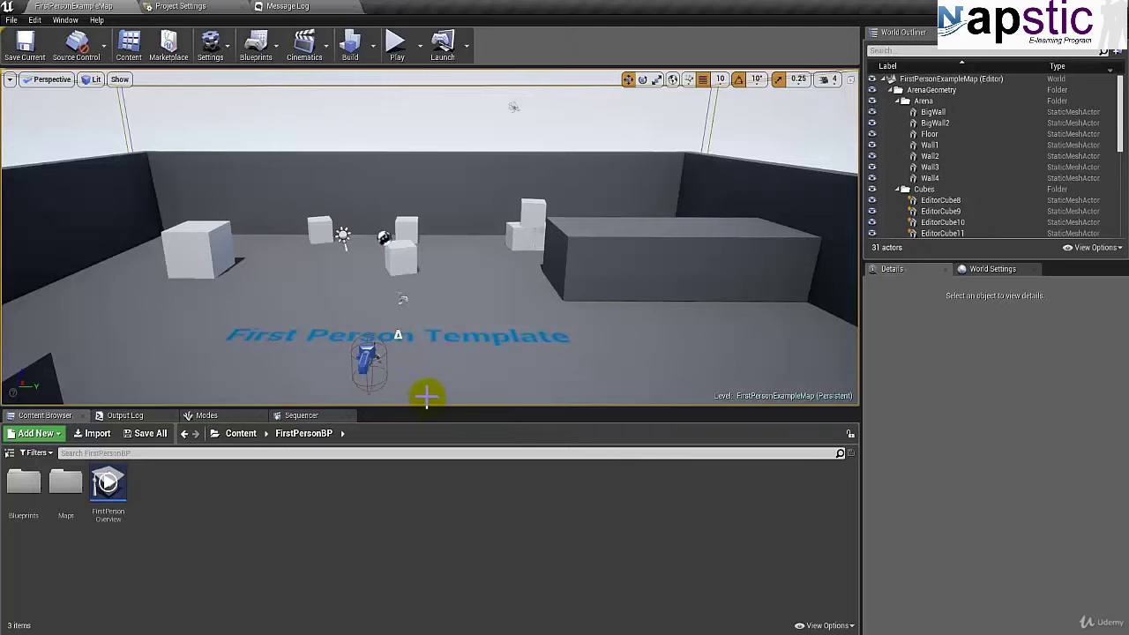
{"action": "left_click", "coordinate": [13, 455]}
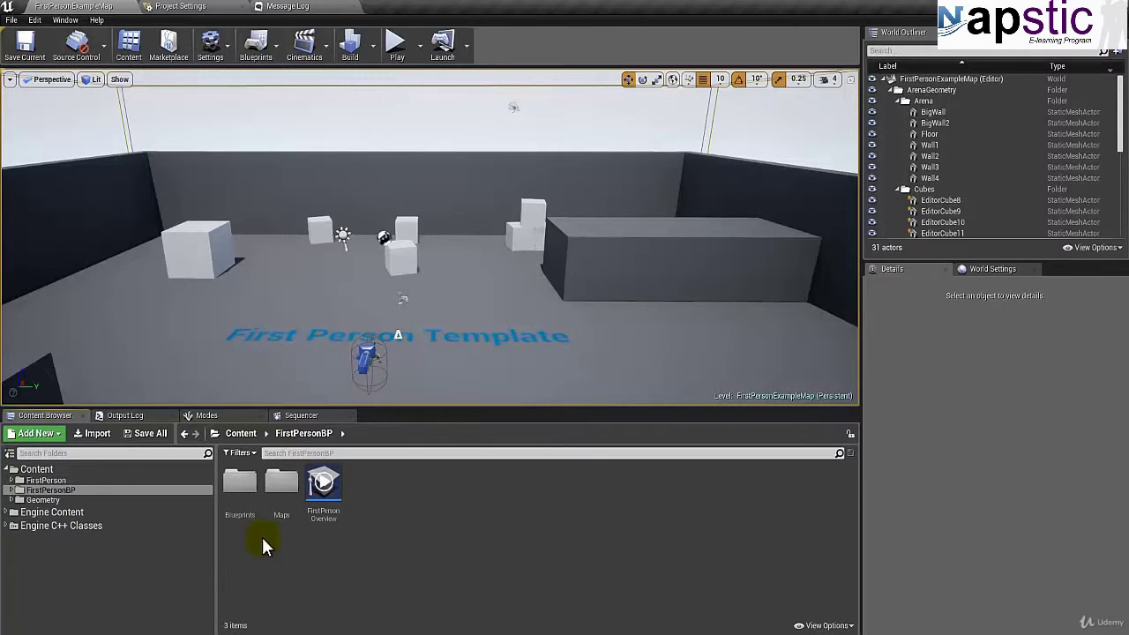
Play-test FirstPersonExampleMap by firing the gun and walking around the arena, and end the play session.
{"action": "left_click", "coordinate": [397, 46]}
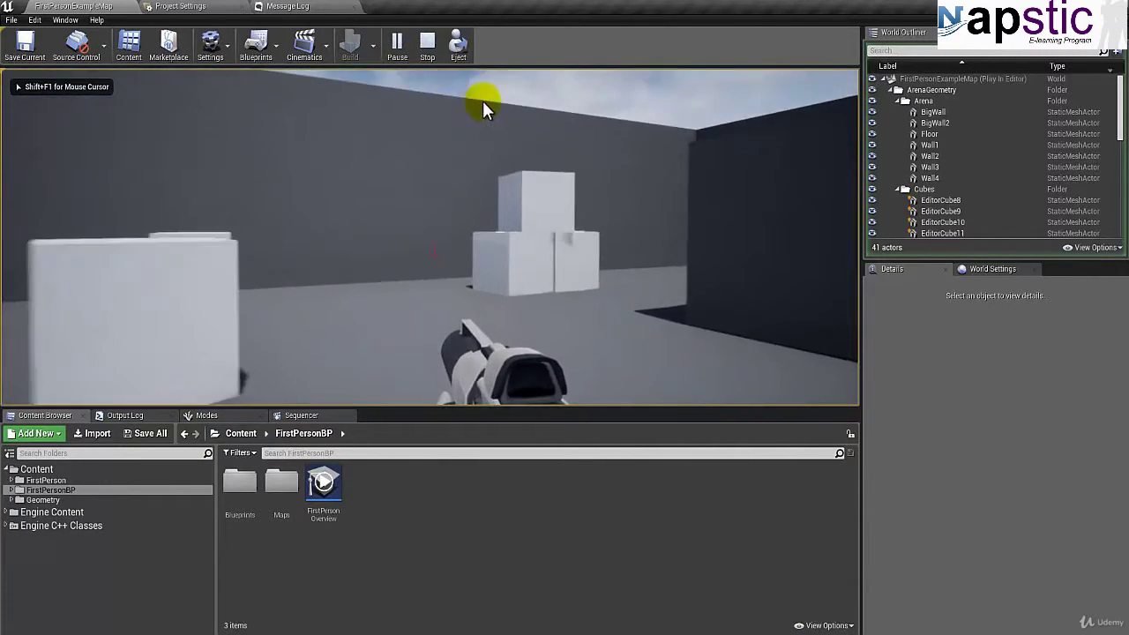
{"action": "left_click", "coordinate": [483, 100]}
{"action": "left_click", "coordinate": [480, 104]}
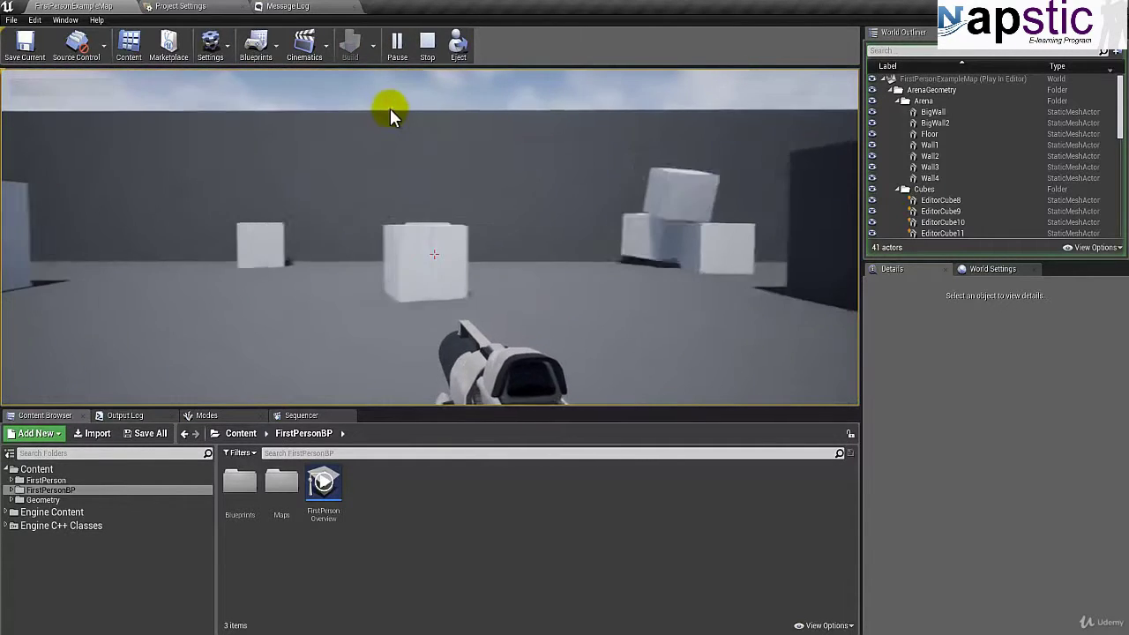
{"action": "key", "text": "w"}
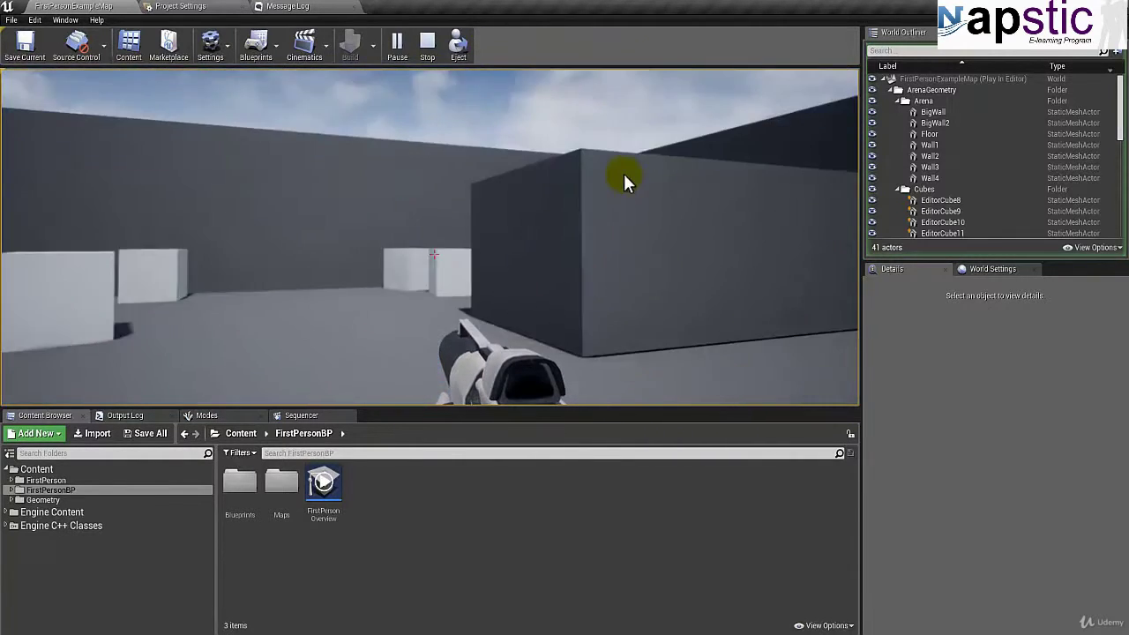
{"action": "key", "text": "w"}
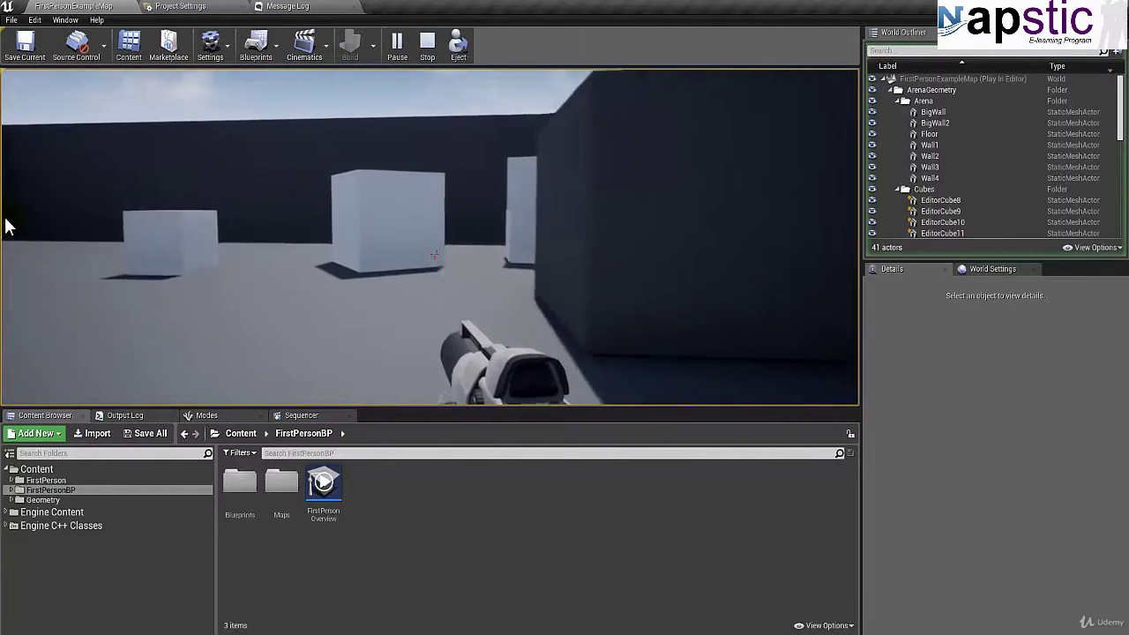
{"action": "key", "text": "w"}
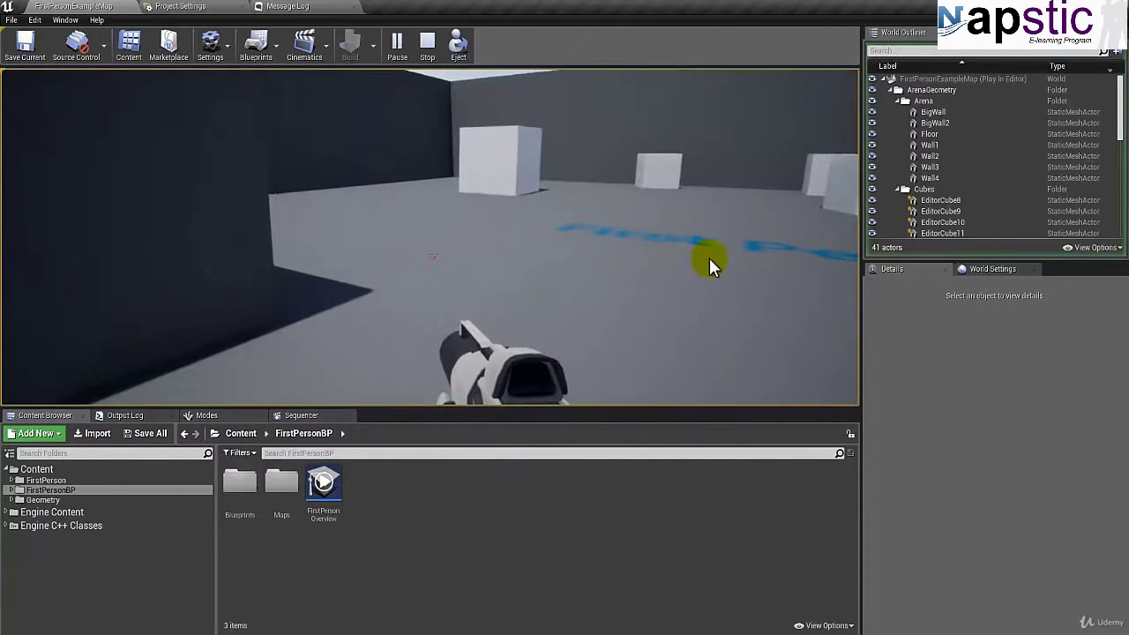
{"action": "key", "text": "Escape"}
Examine the first-person character in the level, including its camera, arms, gun and collision capsule.
{"action": "right_click_drag", "start_coordinate": [588, 234], "coordinate": [411, 261]}
{"action": "key", "text": "w"}
{"action": "scroll", "coordinate": [410, 261], "scroll_direction": "up", "scroll_amount": 5}
{"action": "scroll", "coordinate": [411, 260], "scroll_direction": "down", "scroll_amount": 5}
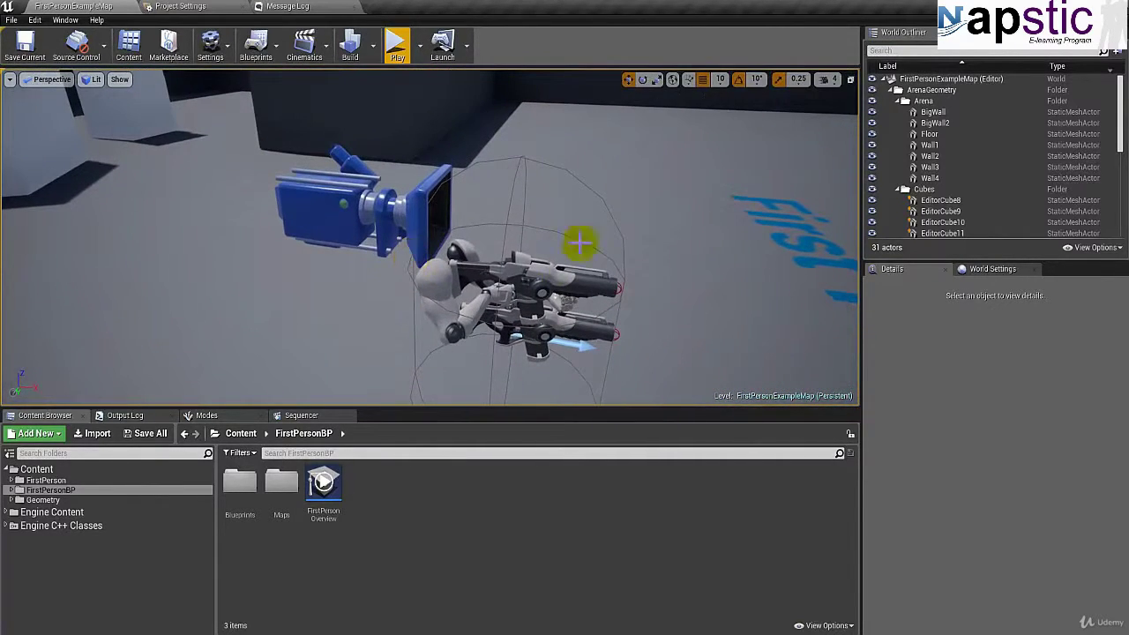
{"action": "key", "text": "d"}
{"action": "right_click_drag", "start_coordinate": [516, 288], "coordinate": [434, 353]}
{"action": "key", "text": "q"}
{"action": "key", "text": "e"}
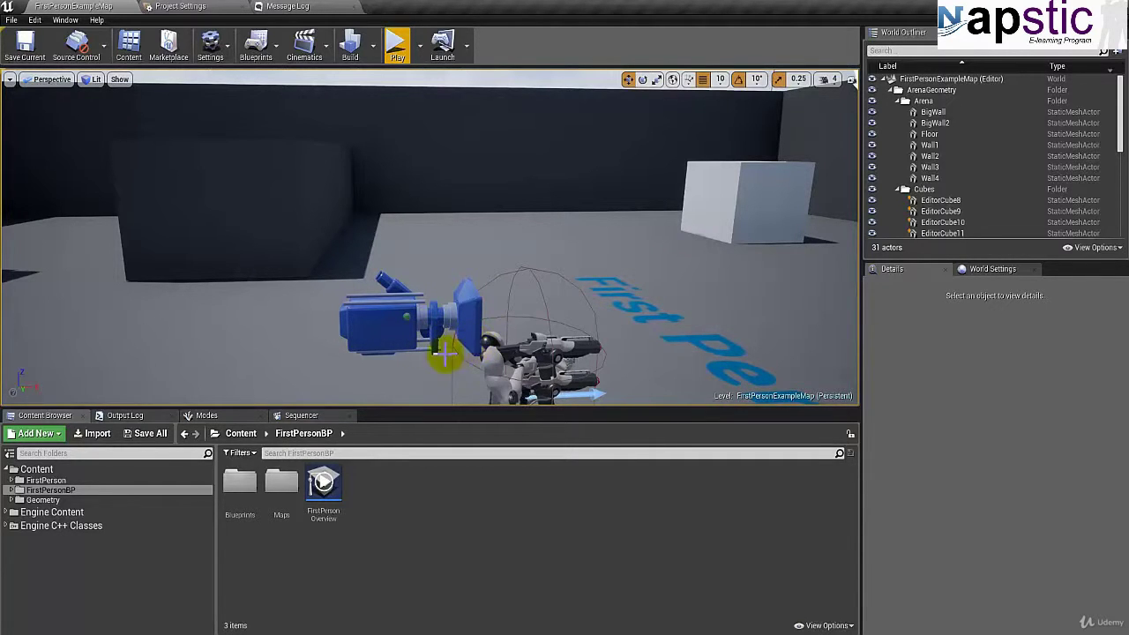
{"action": "key", "text": "s"}
{"action": "mouse_move", "coordinate": [446, 353]}
{"action": "right_mouse_down"}
{"action": "mouse_move", "coordinate": [416, 378]}
{"action": "mouse_move", "coordinate": [439, 300]}
{"action": "mouse_move", "coordinate": [421, 285]}
{"action": "mouse_move", "coordinate": [432, 345]}
{"action": "right_mouse_up"}
{"action": "key", "text": "q"}
{"action": "key", "text": "e"}
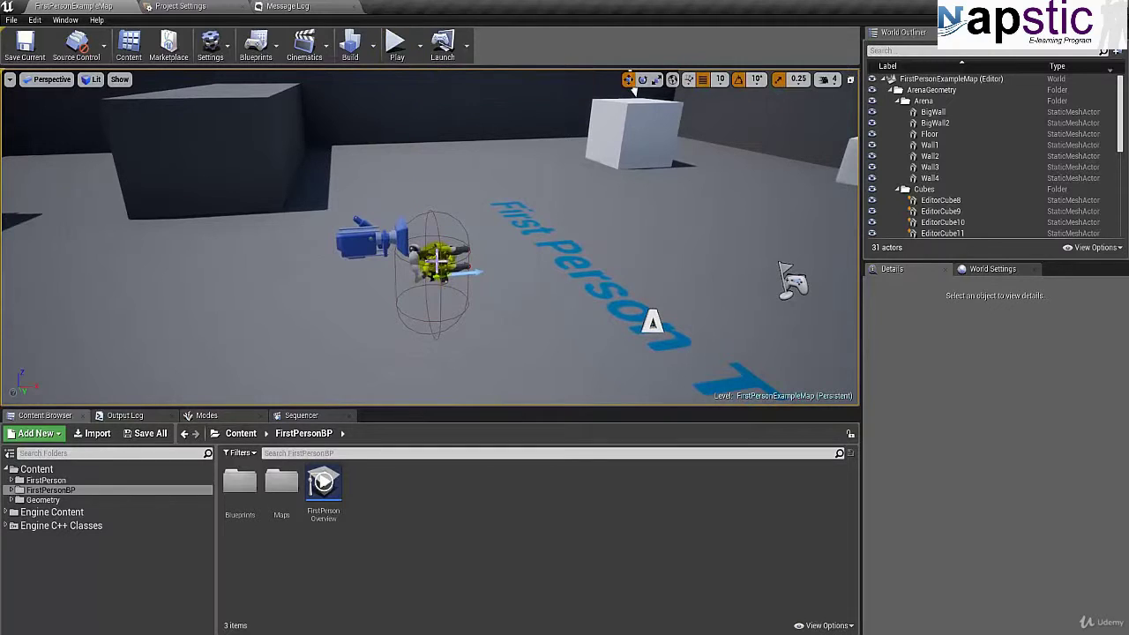
Run the level again, walk past the cubes and walls while looking around, and end the session.
{"action": "left_click", "coordinate": [396, 44]}
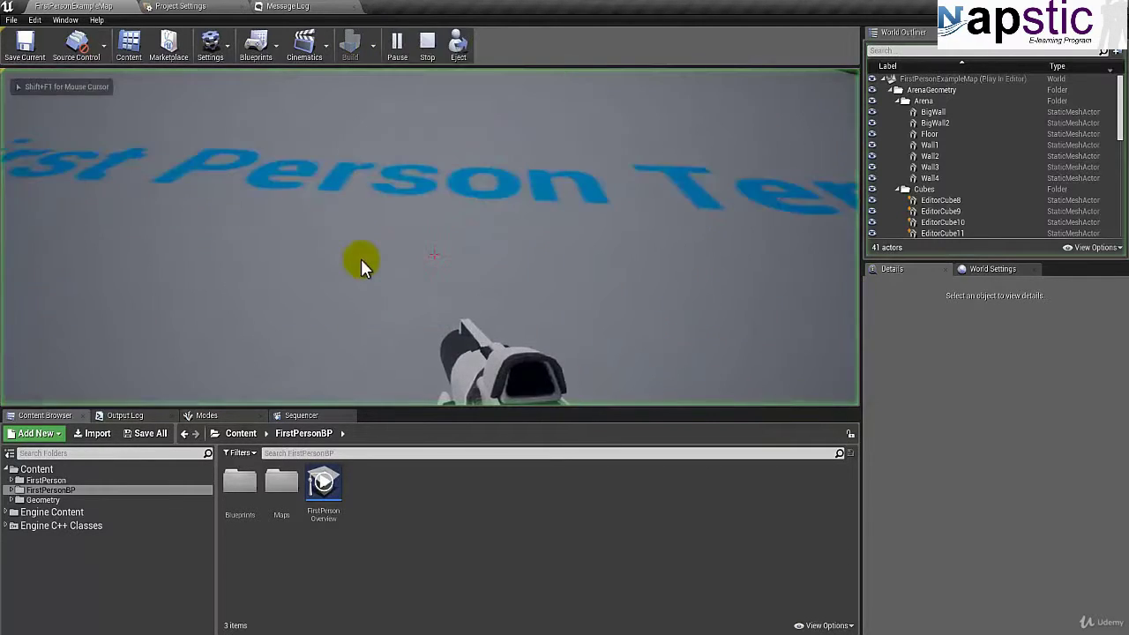
{"action": "key", "text": "w"}
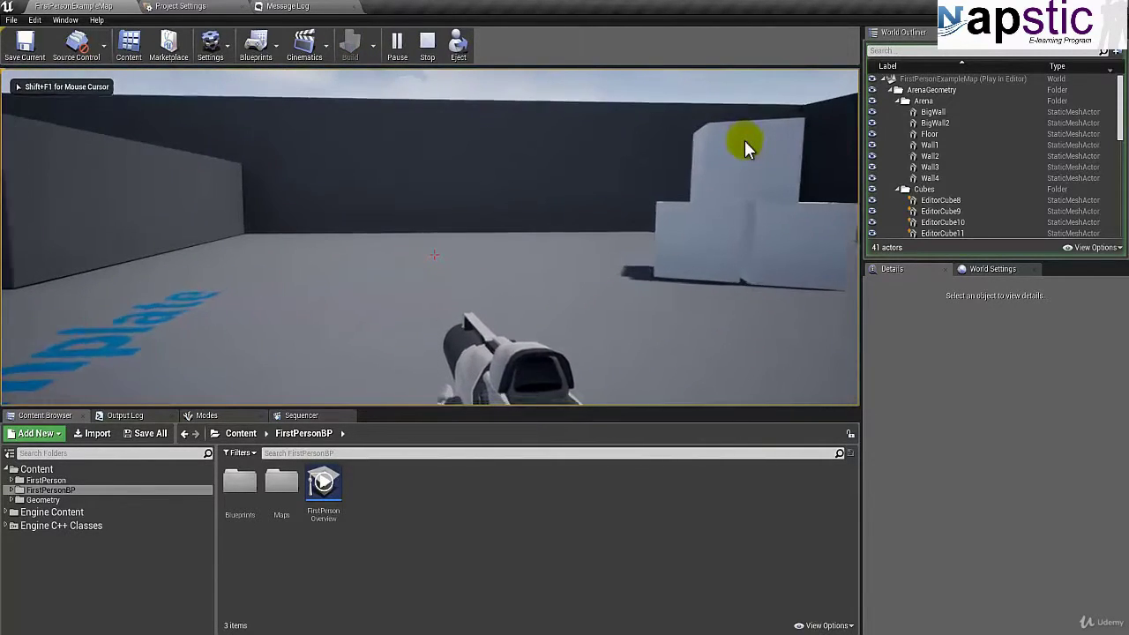
{"action": "key", "text": "w"}
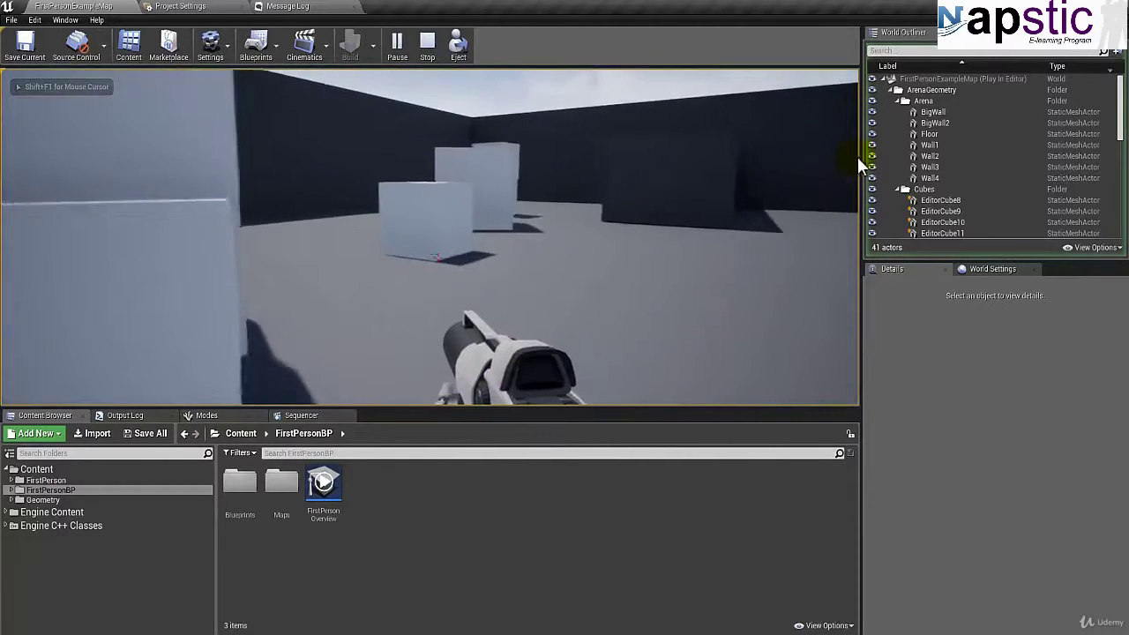
{"action": "key", "text": "w"}
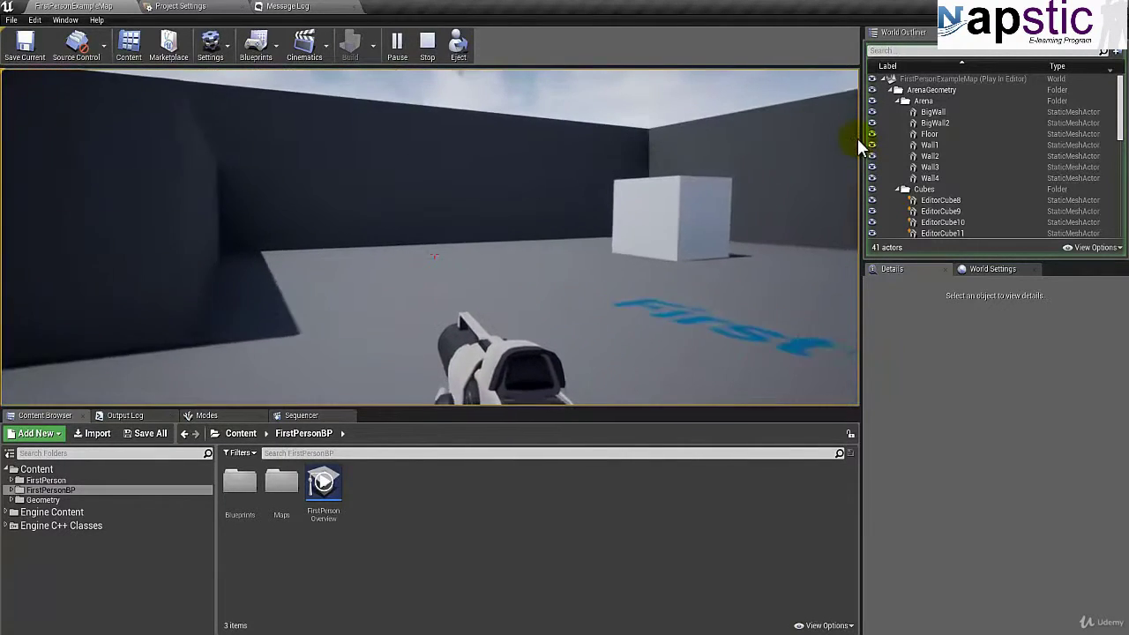
{"action": "key", "text": "w"}
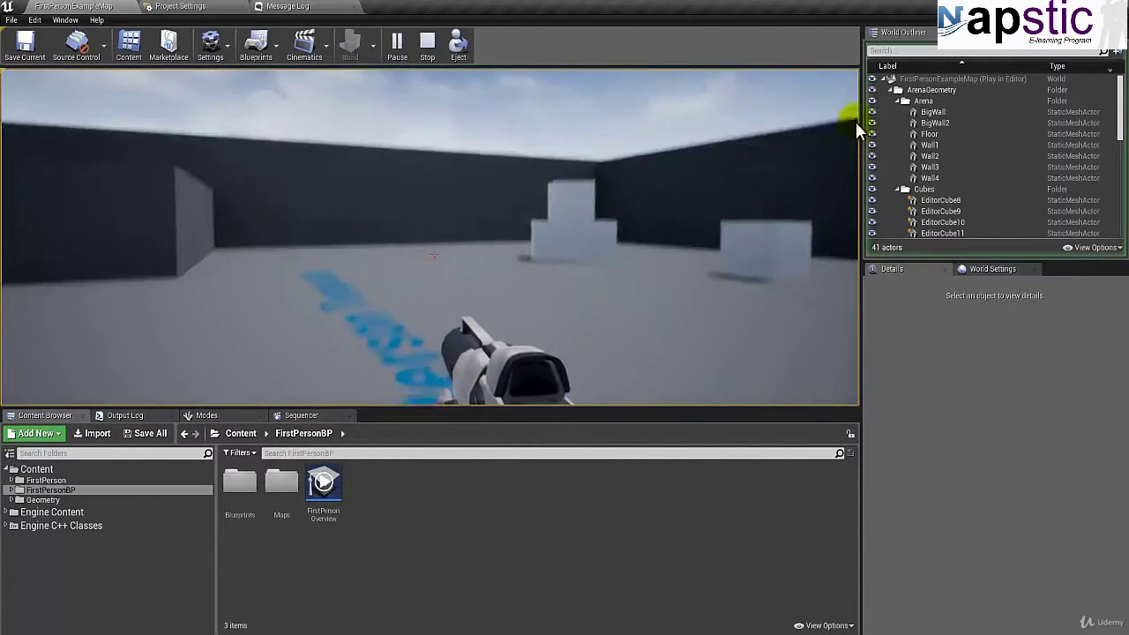
{"action": "key", "text": "w"}
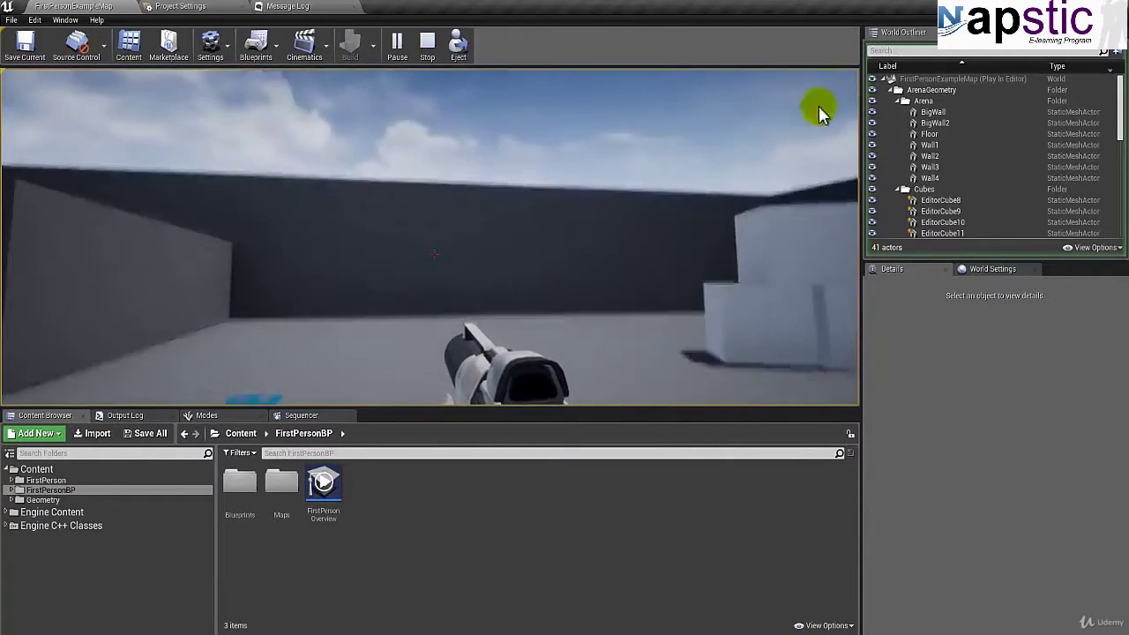
{"action": "key", "text": "Escape"}
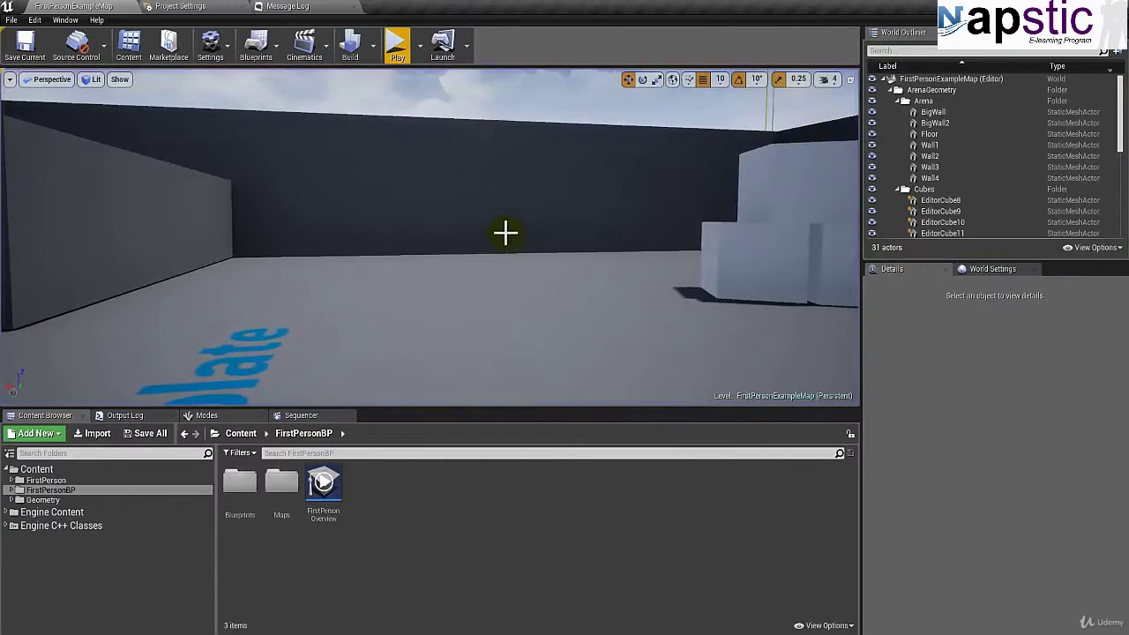
Inspect the placed character from the side to compare its two gun meshes with the camera and capsule.
{"action": "right_click_drag", "start_coordinate": [484, 246], "coordinate": [948, 278]}
{"action": "key", "text": "a"}
{"action": "right_click_drag", "start_coordinate": [1014, 278], "coordinate": [986, 262]}
{"action": "key", "text": "d"}
{"action": "key", "text": "a"}
{"action": "key", "text": "s"}
{"action": "key", "text": "a"}
{"action": "key", "text": "w"}
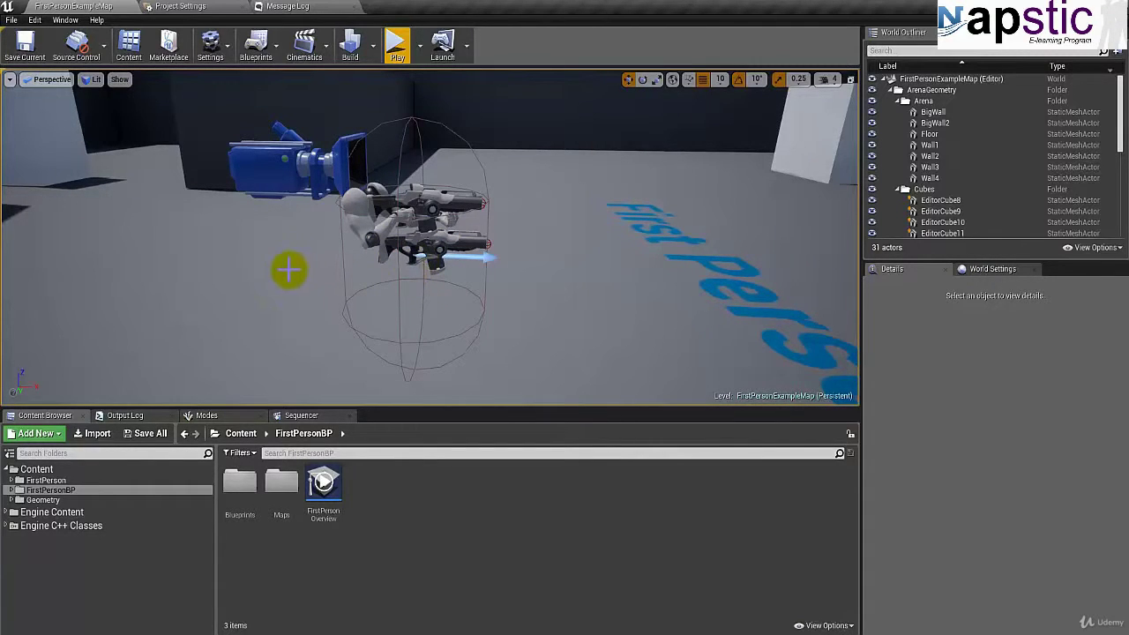
Play the level once more to check the first-person arms and firing from the starting point, and stop it.
{"action": "left_click", "coordinate": [397, 48]}
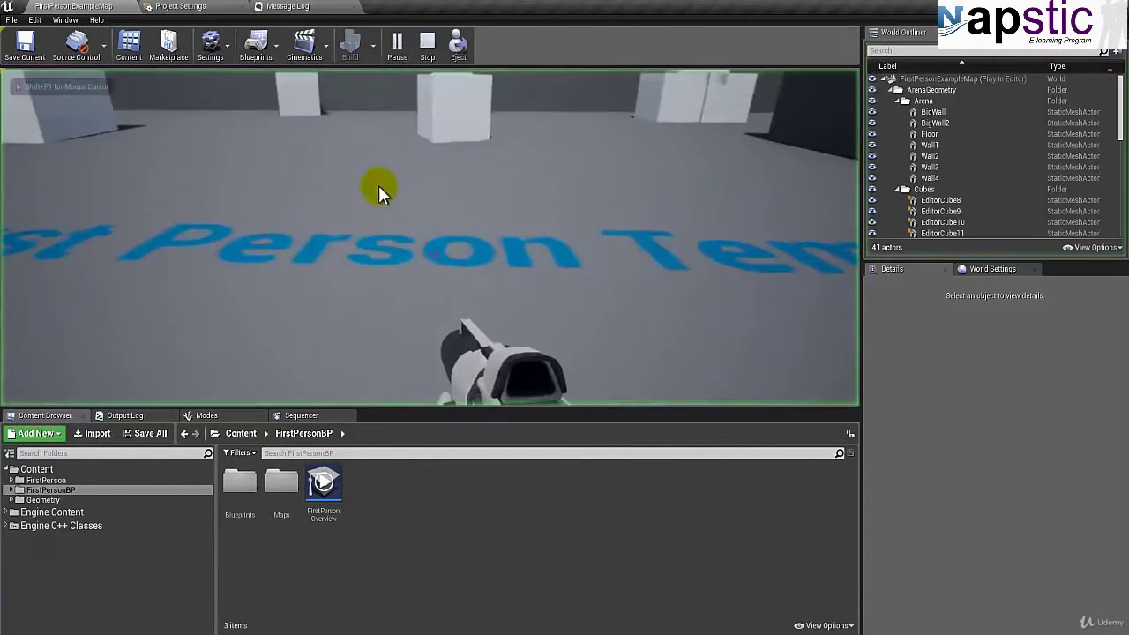
{"action": "left_click", "coordinate": [435, 78]}
{"action": "left_click", "coordinate": [435, 80]}
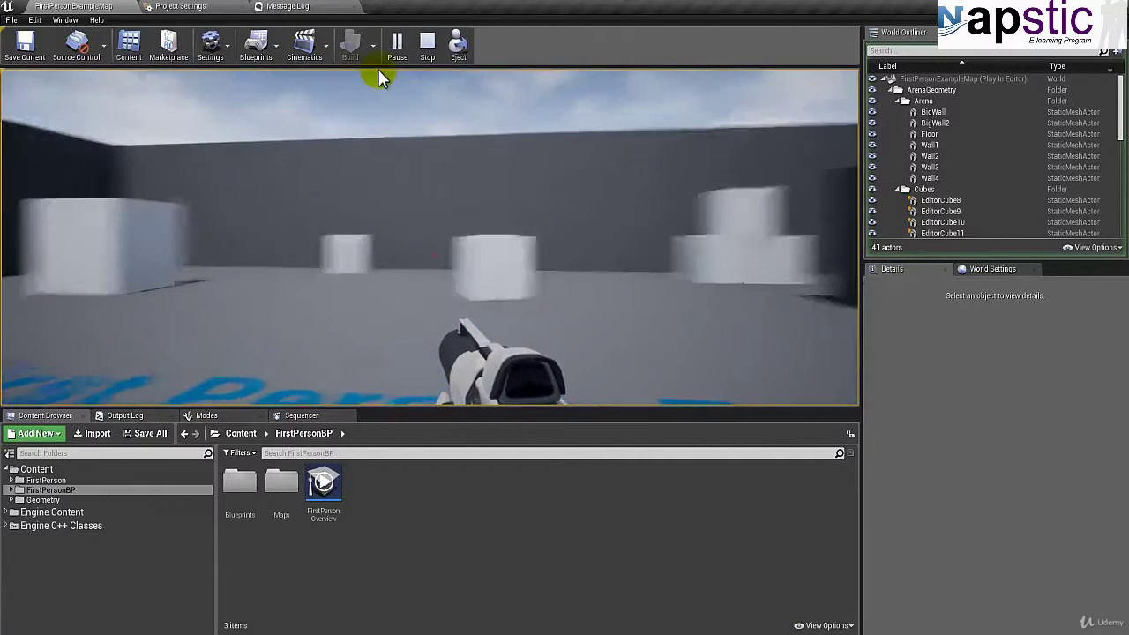
{"action": "key", "text": "Escape"}
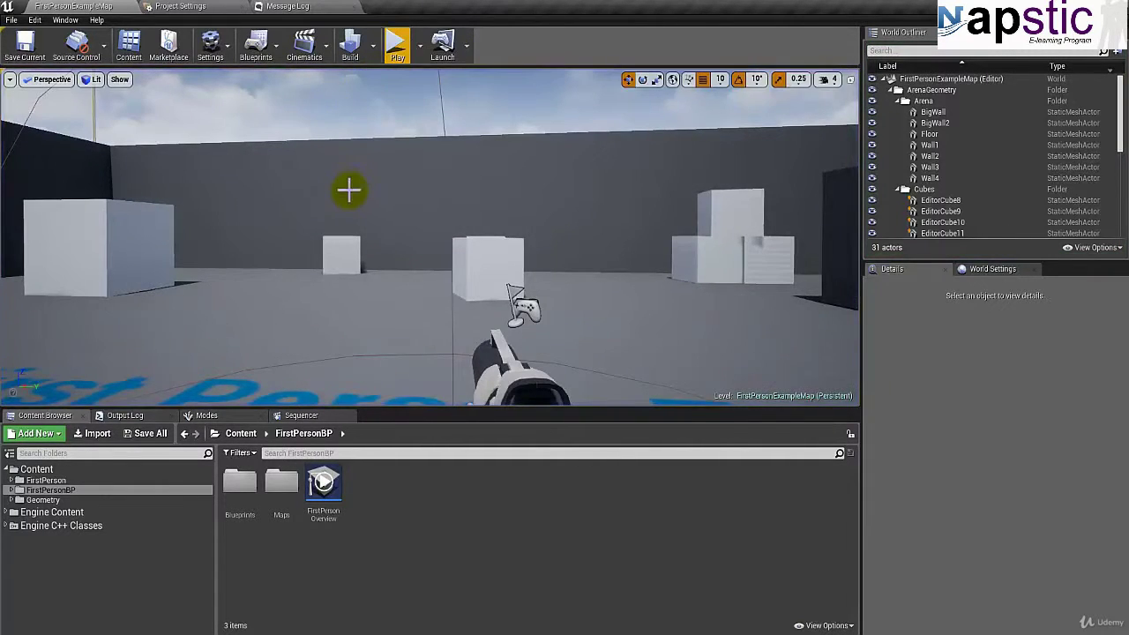
Start a new project and choose the Third Person Blueprint template for it.
{"action": "right_click_drag", "start_coordinate": [348, 190], "coordinate": [152, 246]}
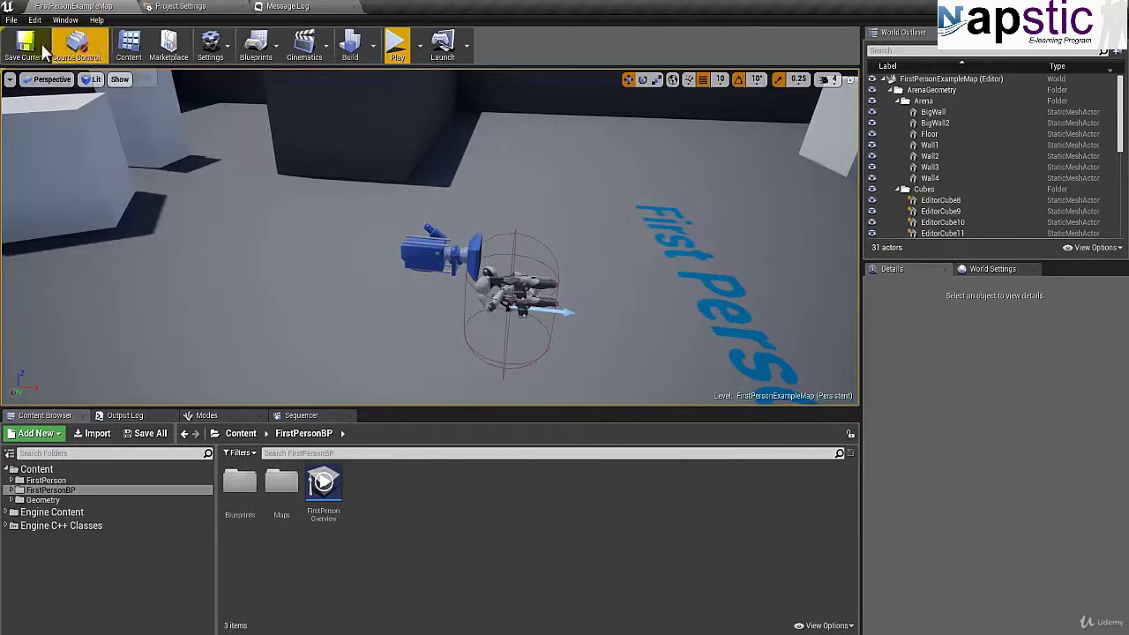
{"action": "left_click", "coordinate": [12, 19]}
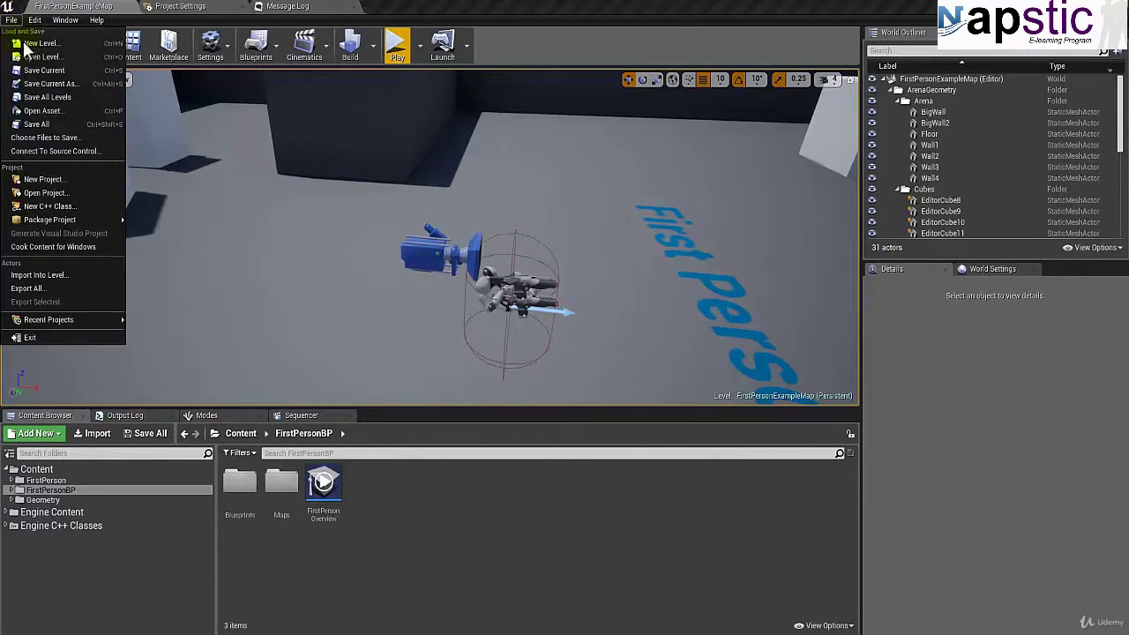
{"action": "left_click", "coordinate": [48, 181]}
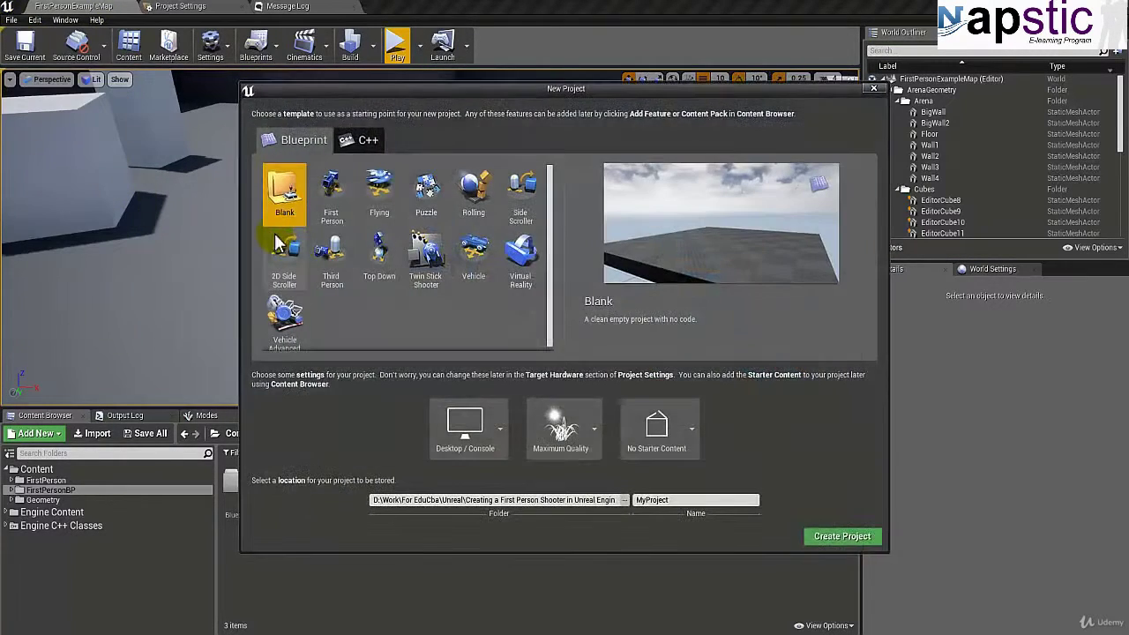
{"action": "left_click", "coordinate": [331, 264]}
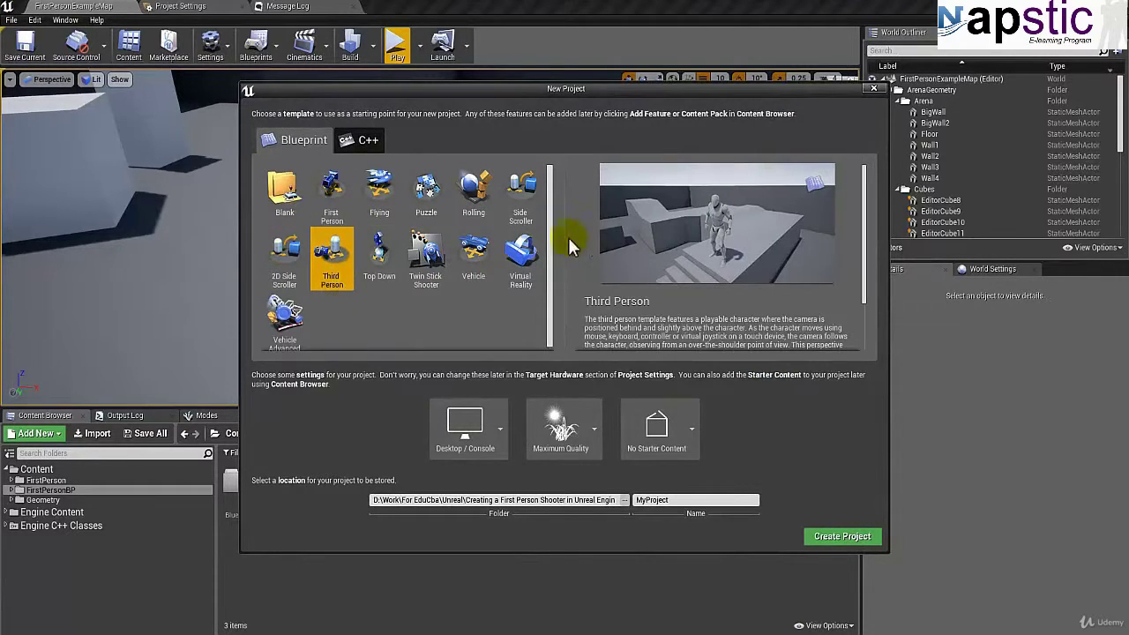
{"action": "left_click", "coordinate": [332, 194]}
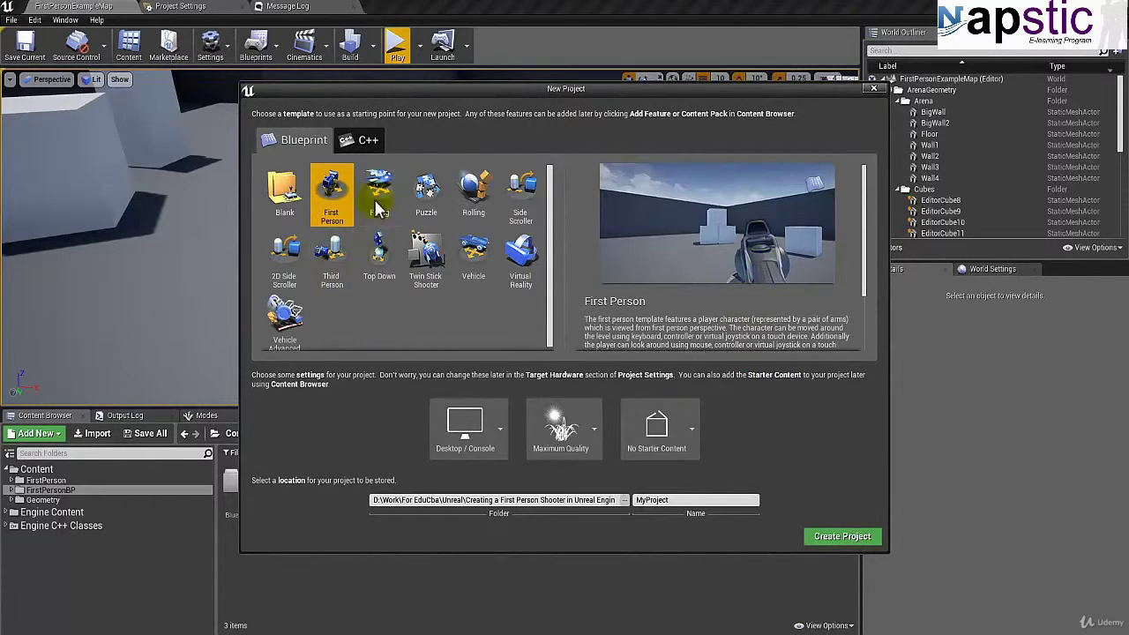
{"action": "left_click", "coordinate": [333, 272]}
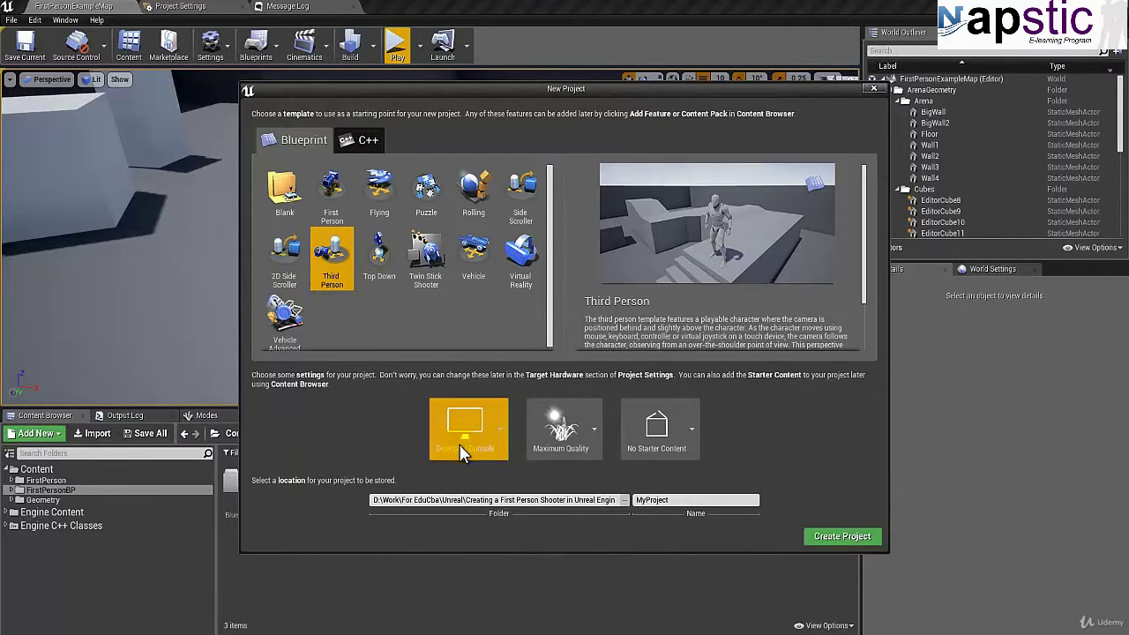
Target the new project at Desktop / Console and include starter content.
{"action": "left_click", "coordinate": [491, 457]}
{"action": "left_click", "coordinate": [498, 483]}
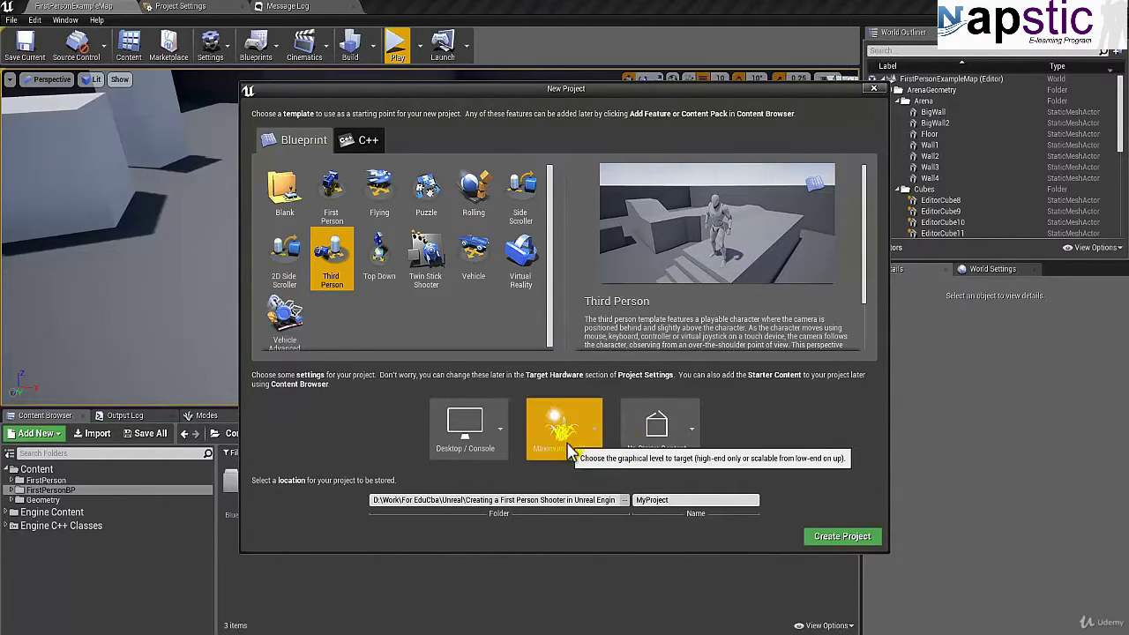
{"action": "left_click", "coordinate": [661, 451]}
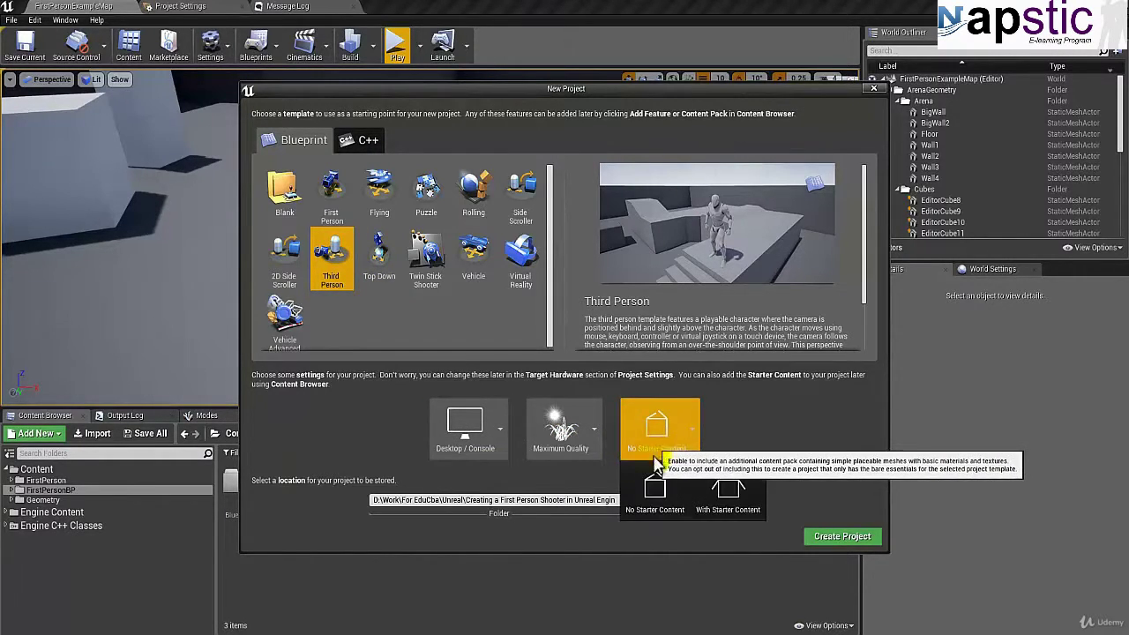
{"action": "left_click", "coordinate": [704, 490]}
Store the project in the Projects folder under "Creating a First Person Shooter in Unreal Engine 4", name it FPSCourse, and create it.
{"action": "left_click", "coordinate": [593, 500]}
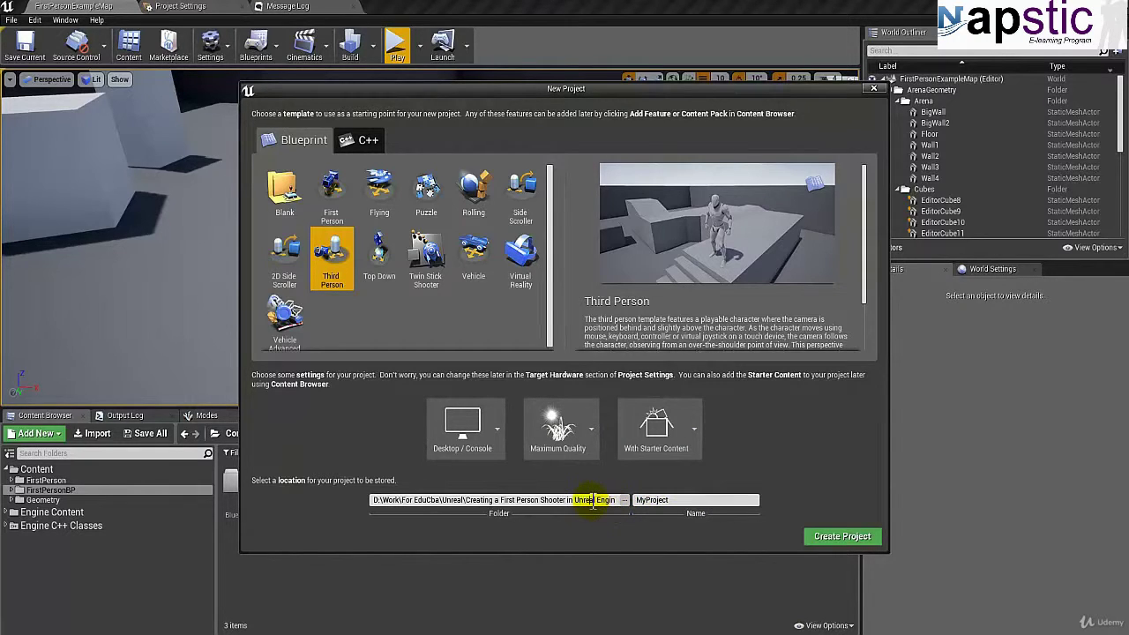
{"action": "key", "text": "End"}
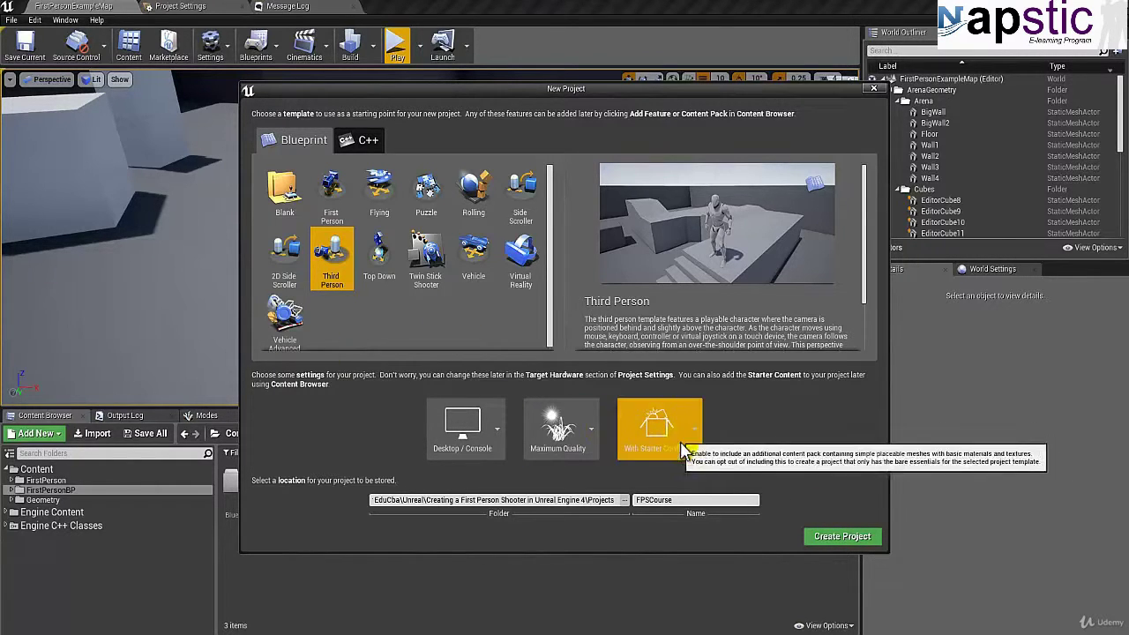
{"action": "left_click", "coordinate": [829, 538]}
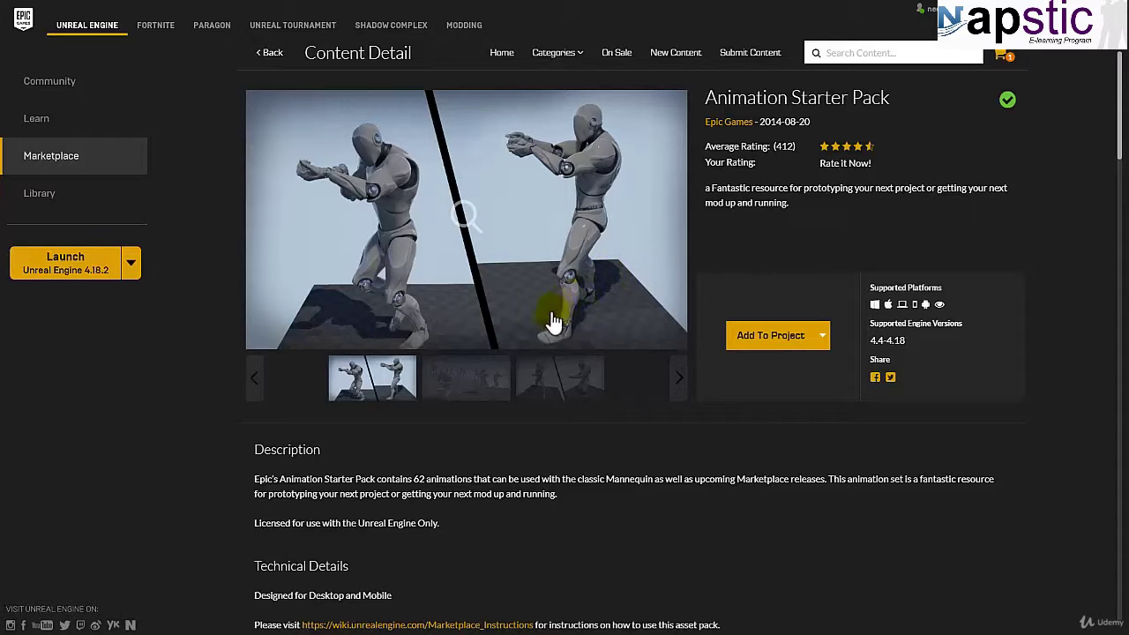
Switch to the Epic Games Launcher and review the Animation Starter Pack's description, technical details and comments.
{"action": "scroll", "coordinate": [405, 438], "scroll_direction": "down", "scroll_amount": 4}
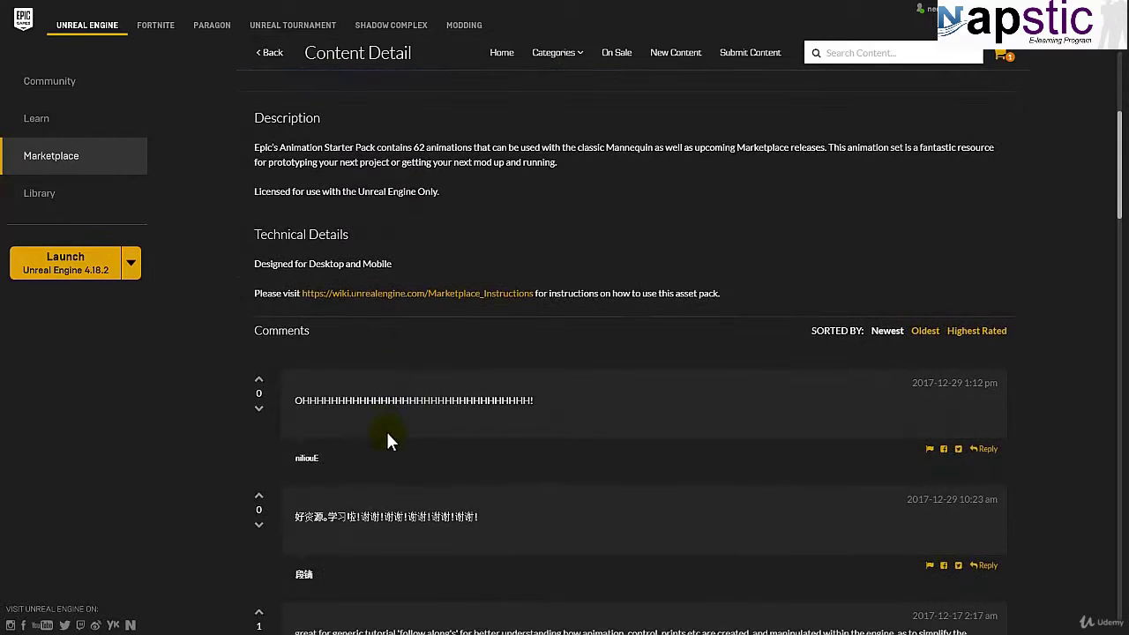
{"action": "scroll", "coordinate": [389, 436], "scroll_direction": "down", "scroll_amount": 4}
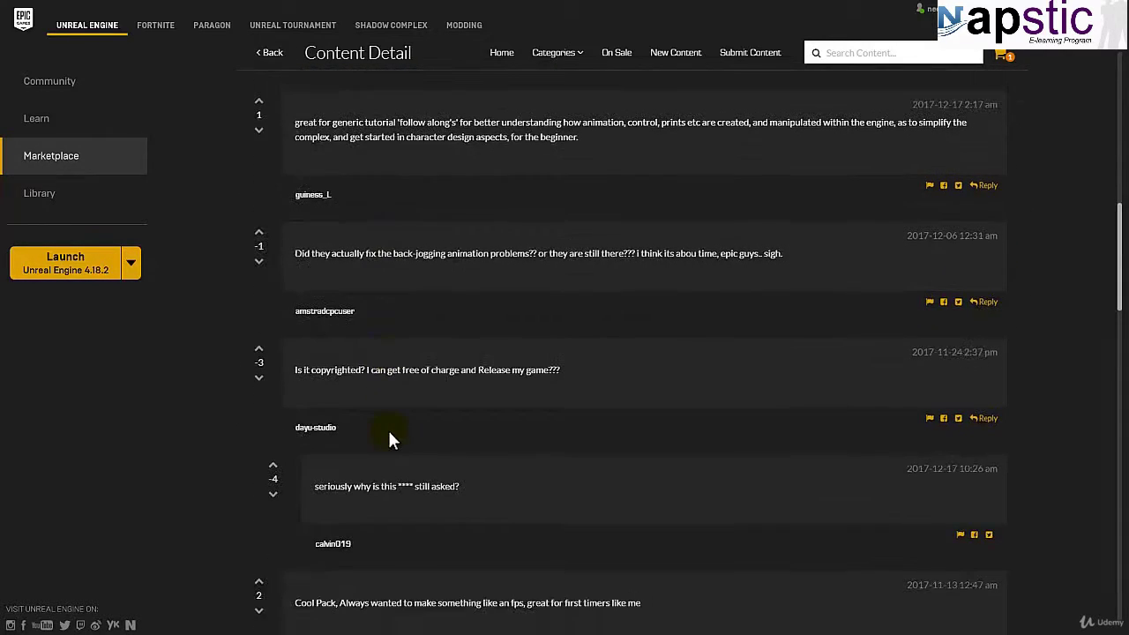
{"action": "scroll", "coordinate": [390, 439], "scroll_direction": "up", "scroll_amount": 5}
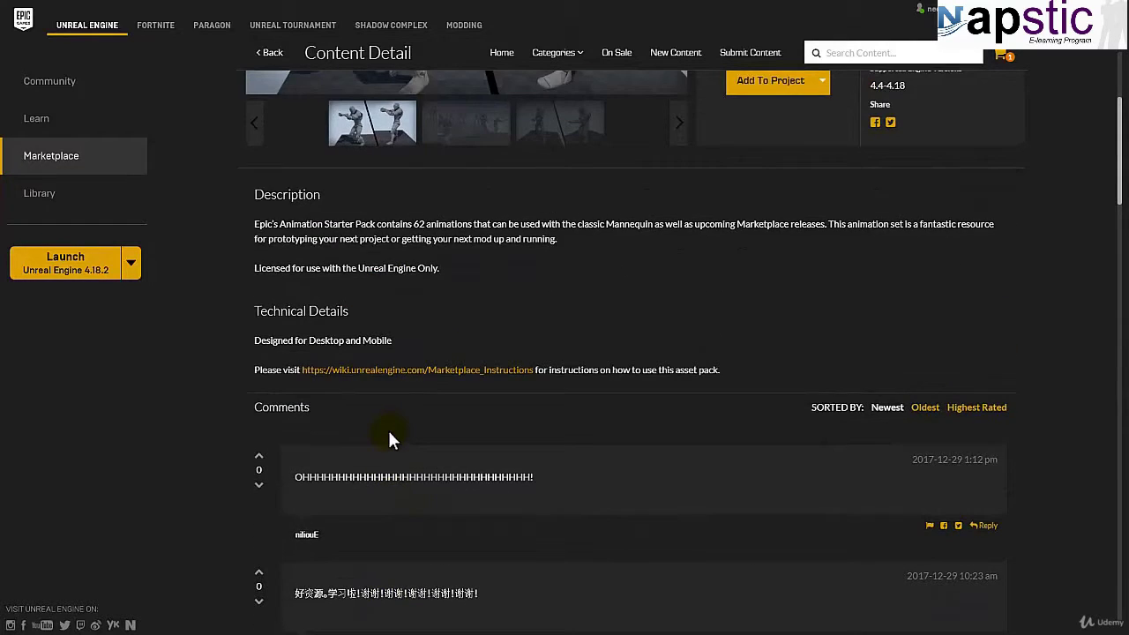
{"action": "scroll", "coordinate": [390, 439], "scroll_direction": "up", "scroll_amount": 3}
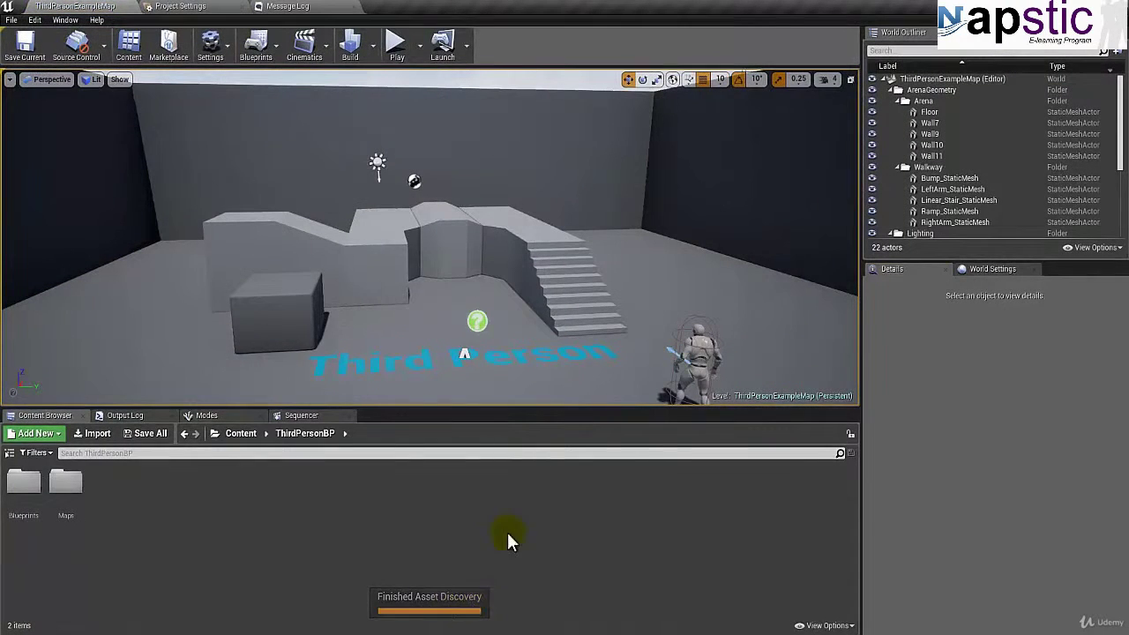
Show the Content Browser's folder tree, and play the level to test the third-person character's running and jumping before ending the session.
{"action": "left_click", "coordinate": [10, 452]}
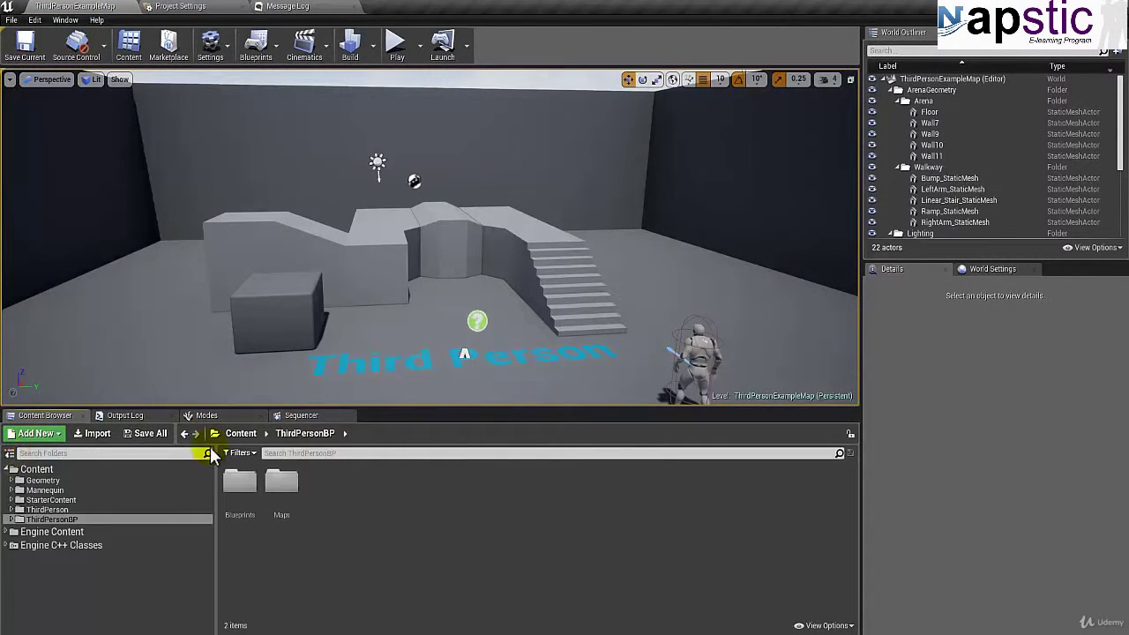
{"action": "left_click", "coordinate": [548, 175]}
{"action": "key", "text": "w"}
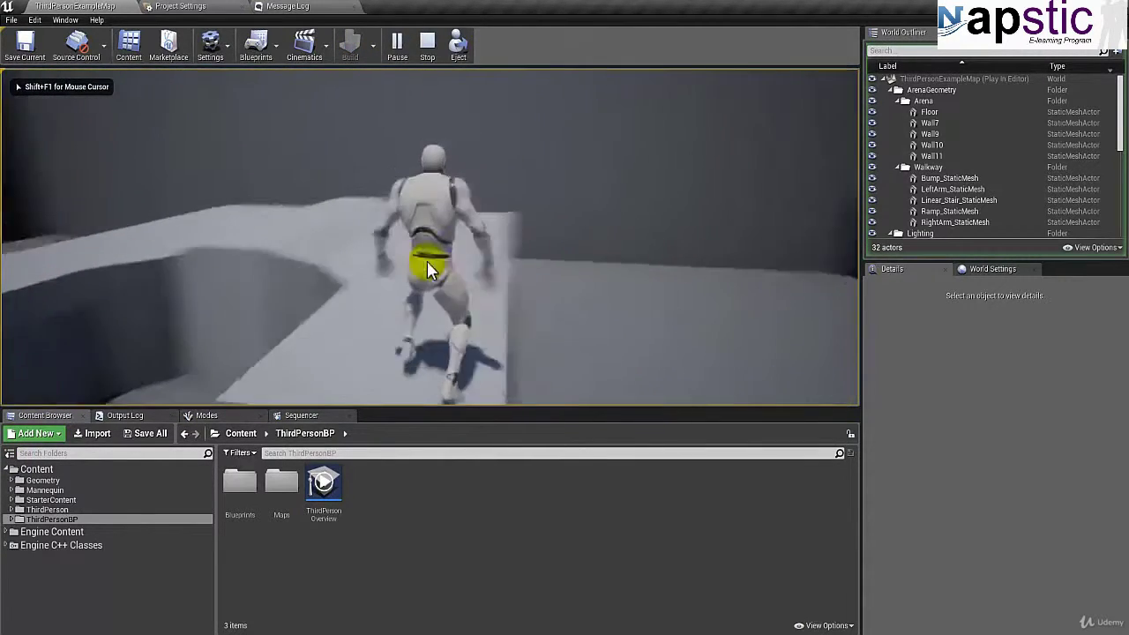
{"action": "key", "text": "w"}
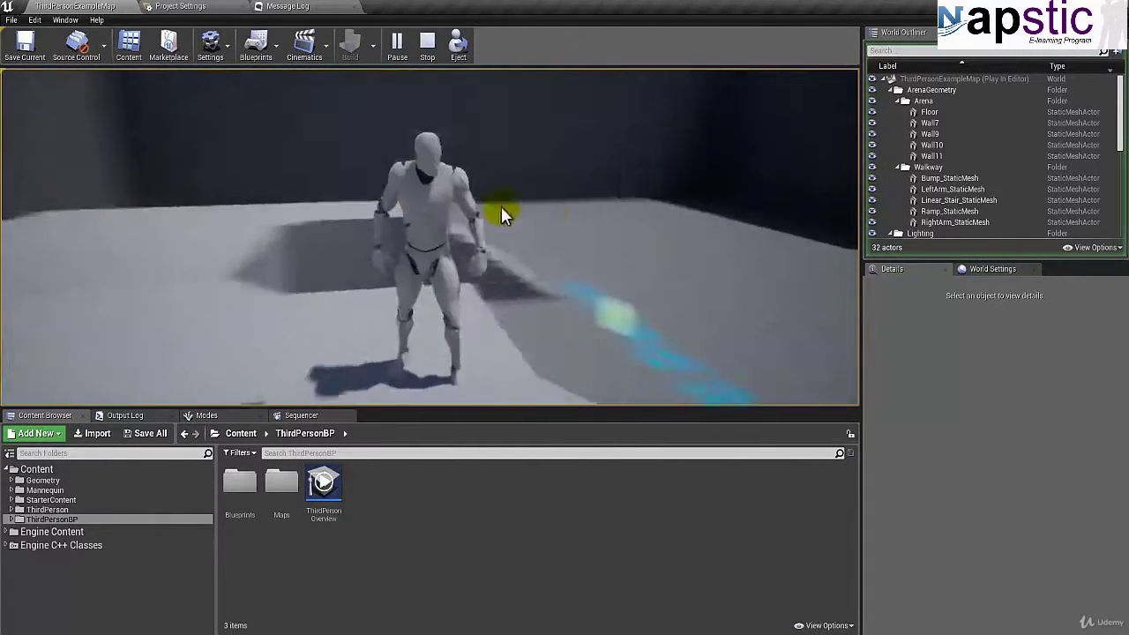
{"action": "key", "text": "w"}
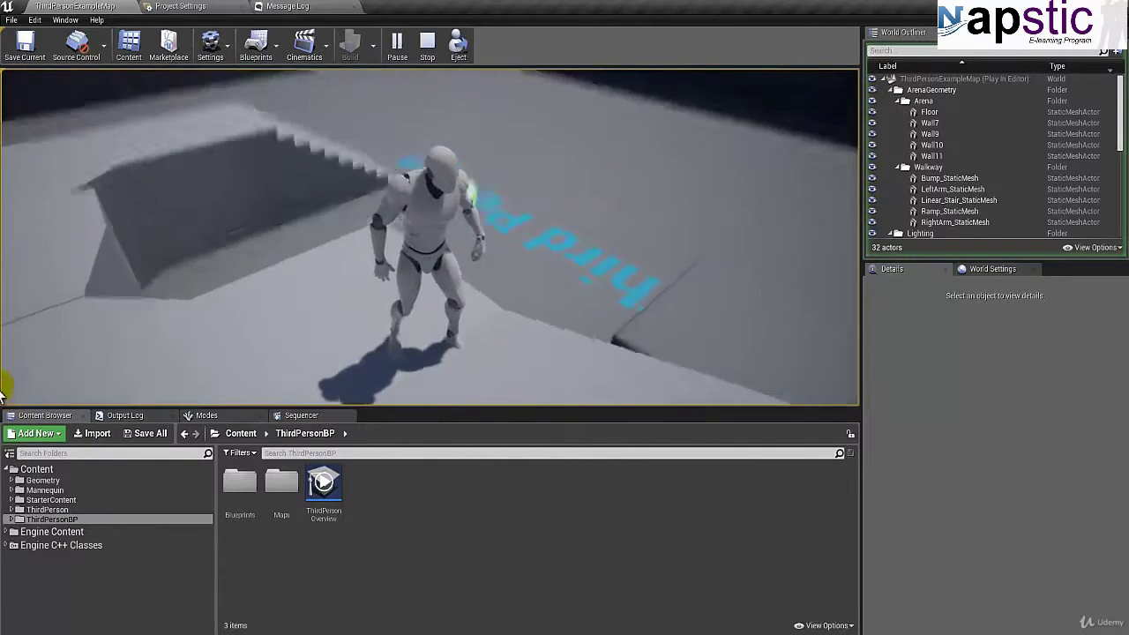
{"action": "key", "text": "w"}
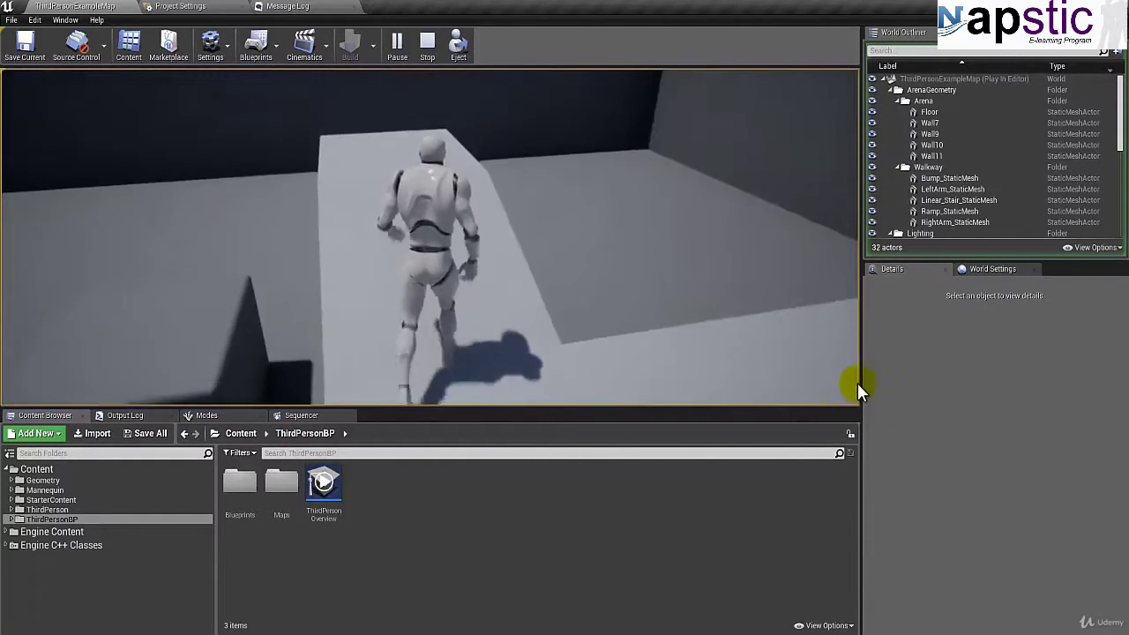
{"action": "key", "text": "a"}
{"action": "key", "text": "w"}
{"action": "key", "text": "space"}
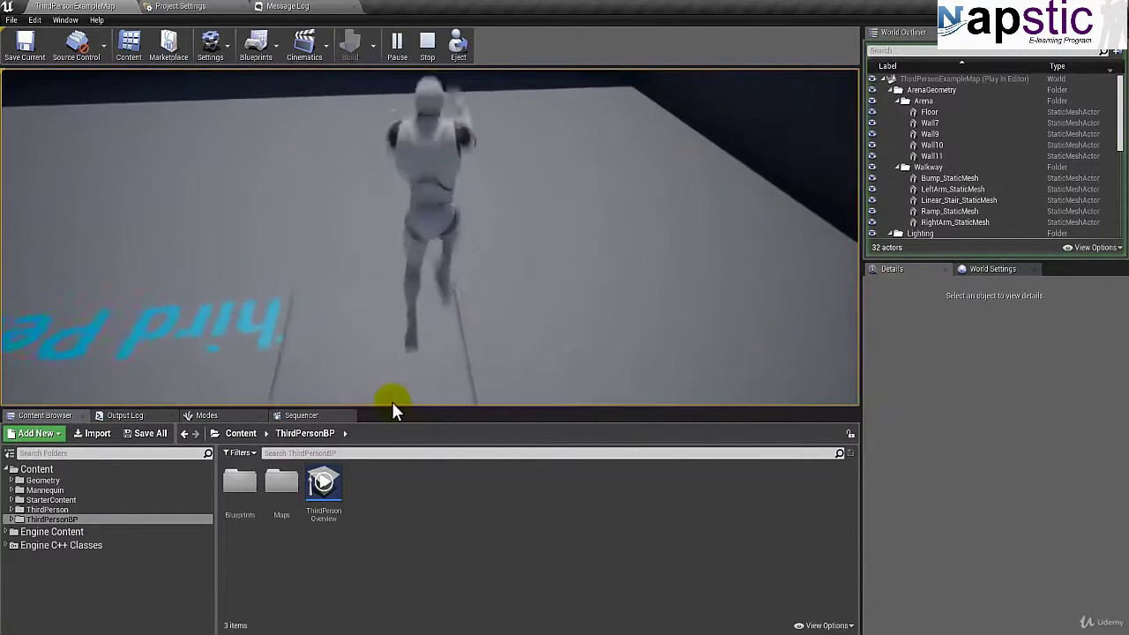
{"action": "key", "text": "w"}
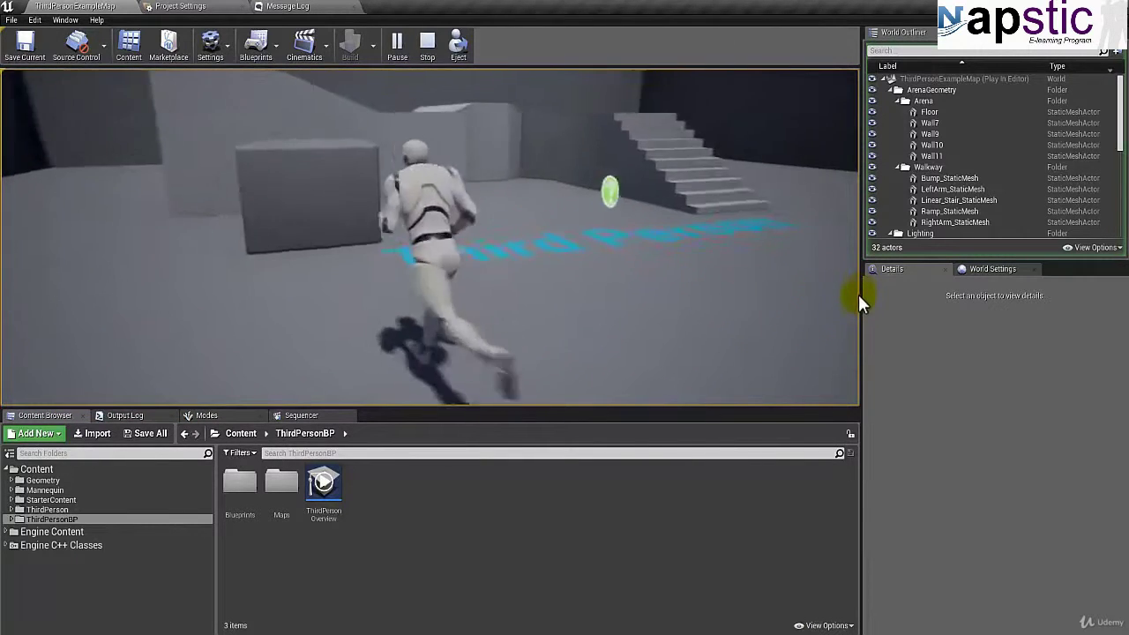
{"action": "key", "text": "s"}
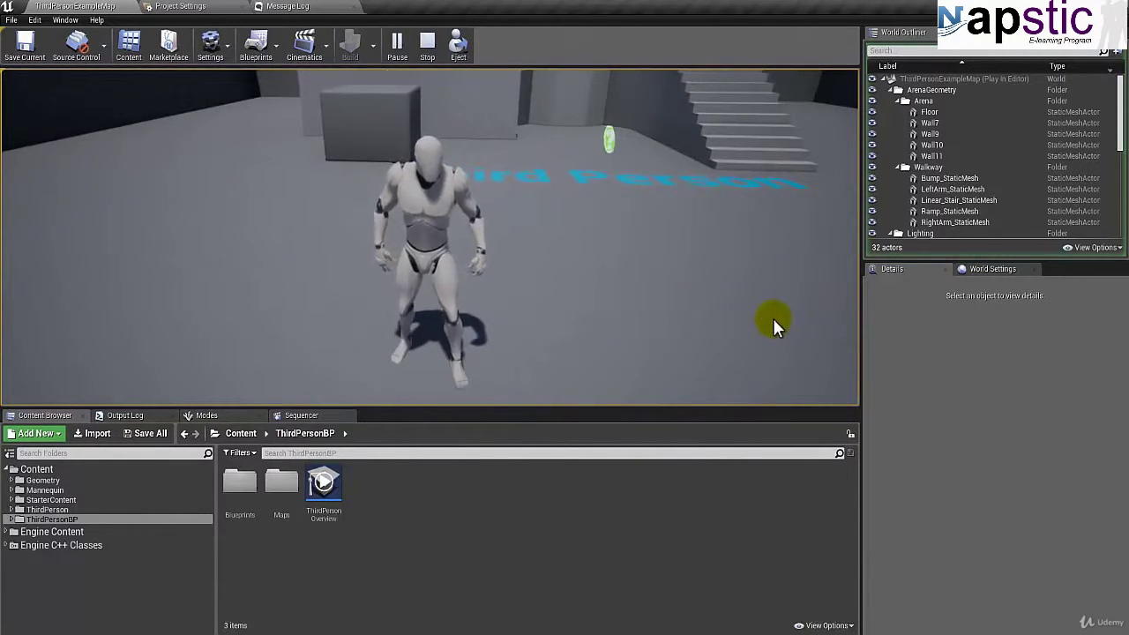
{"action": "key", "text": "Escape"}
Delete the "Third Person" text actor from the level floor and save the map.
{"action": "right_click_drag", "start_coordinate": [582, 253], "coordinate": [584, 296]}
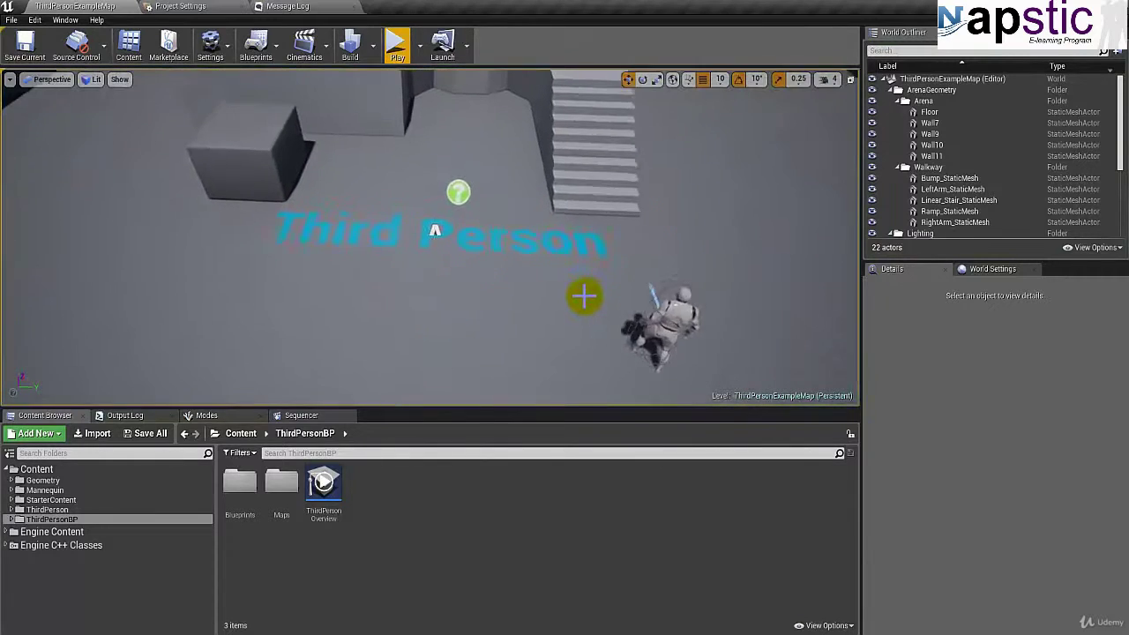
{"action": "scroll", "coordinate": [584, 297], "scroll_direction": "up", "scroll_amount": 1}
{"action": "left_click", "coordinate": [501, 248]}
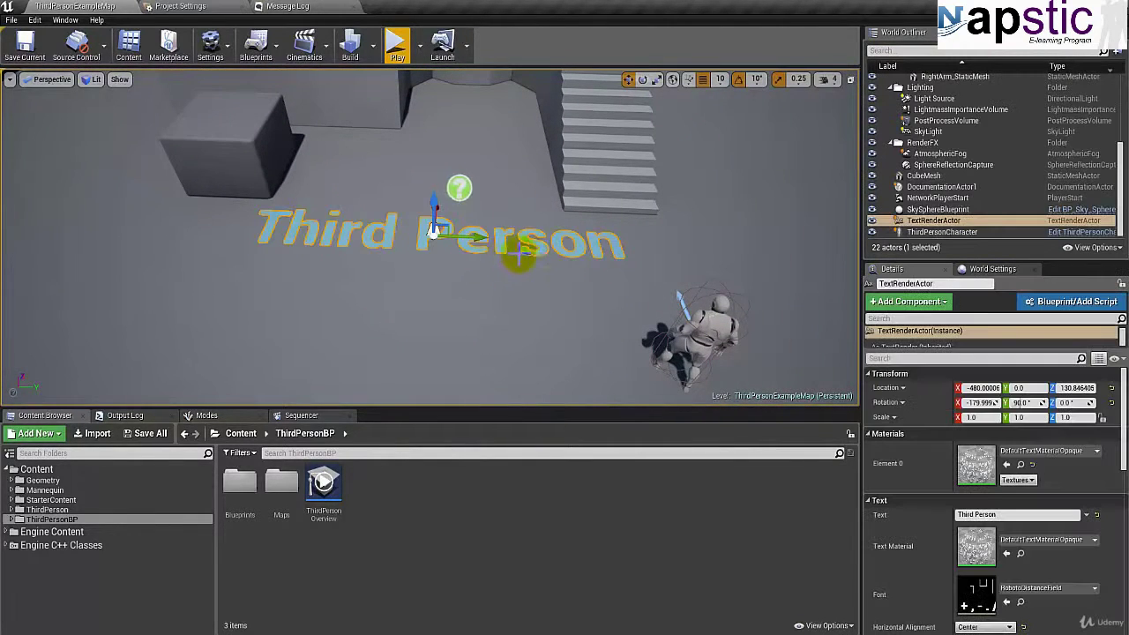
{"action": "key", "text": "Delete"}
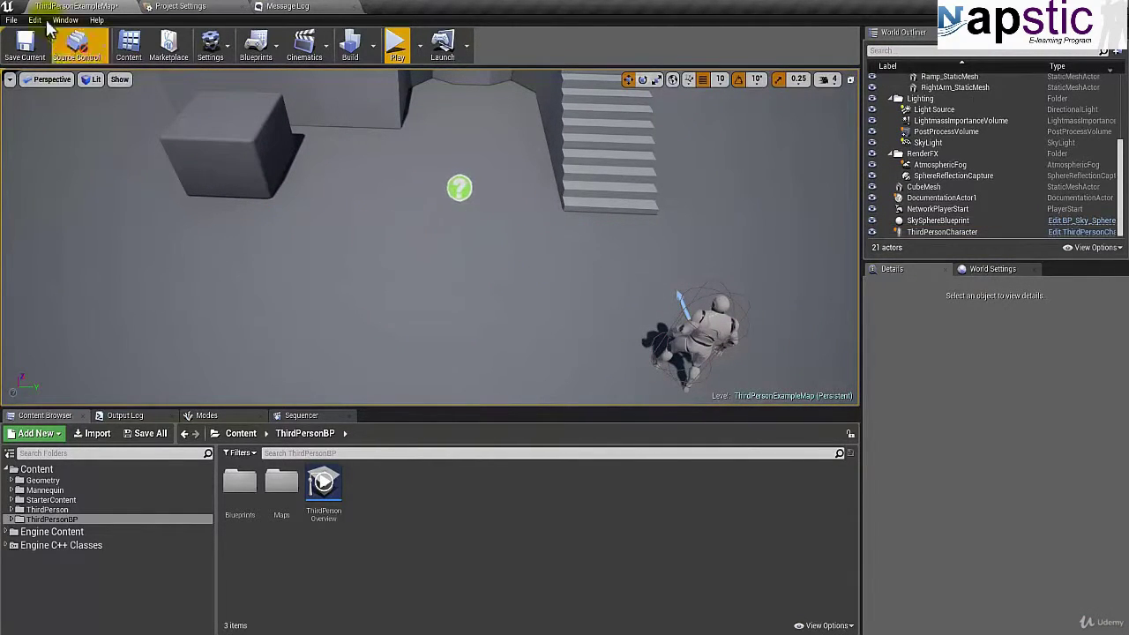
{"action": "left_click", "coordinate": [25, 46]}
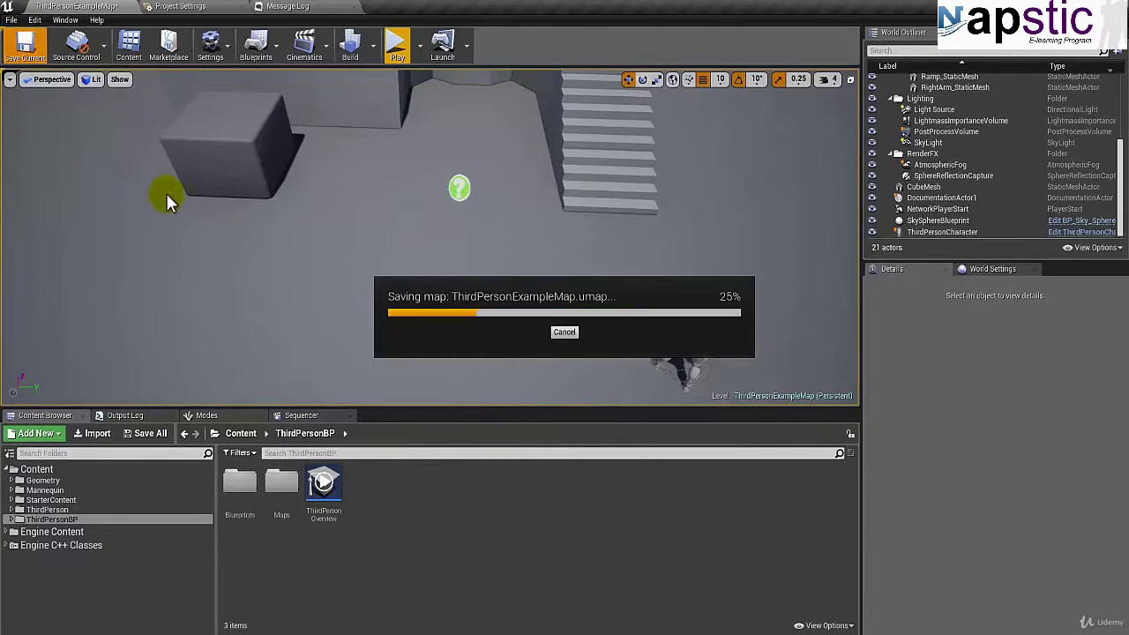
Delete the green question-mark documentation actor from the level and save the map.
{"action": "left_click", "coordinate": [459, 183]}
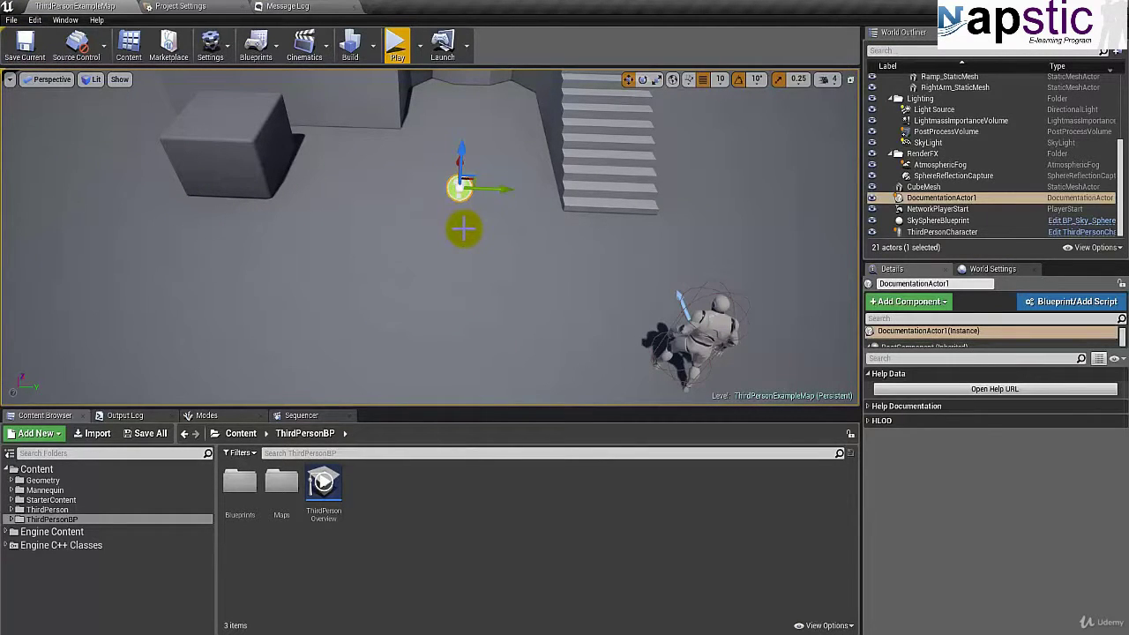
{"action": "key", "text": "Delete"}
{"action": "left_click", "coordinate": [26, 46]}
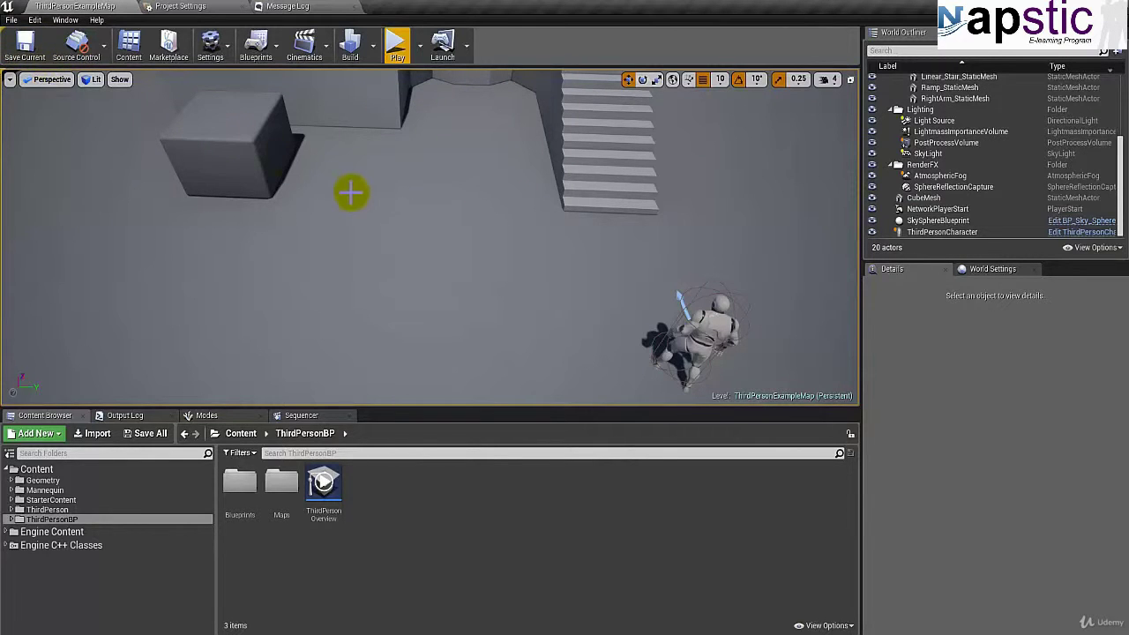
Inspect the placed third-person character from the side, including its follow camera and collision capsule.
{"action": "right_click_drag", "start_coordinate": [351, 193], "coordinate": [555, 182]}
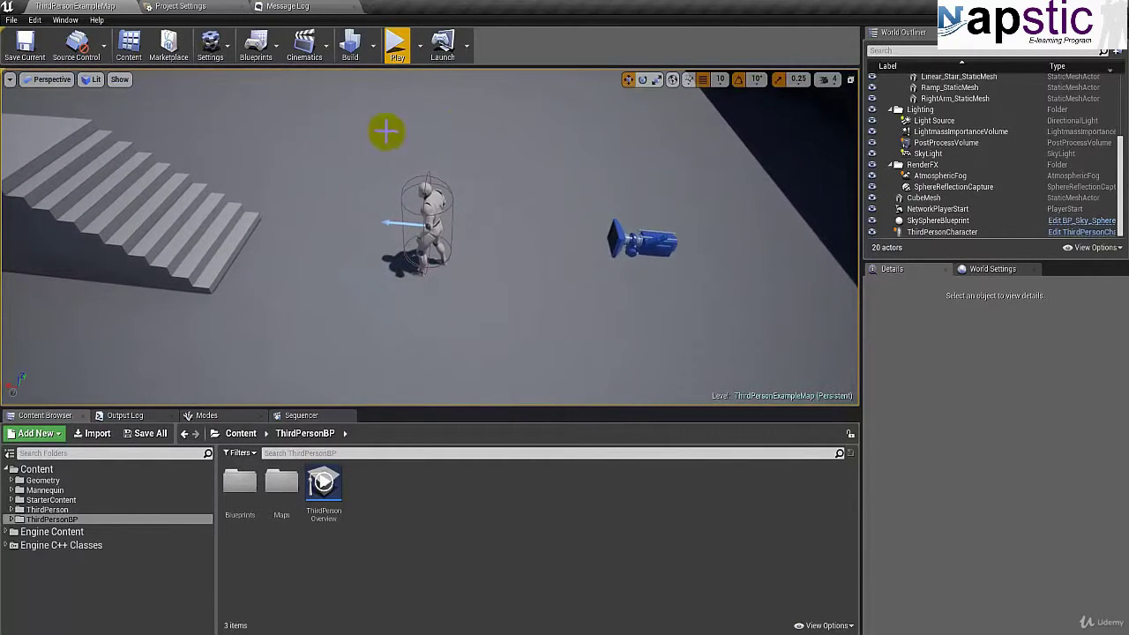